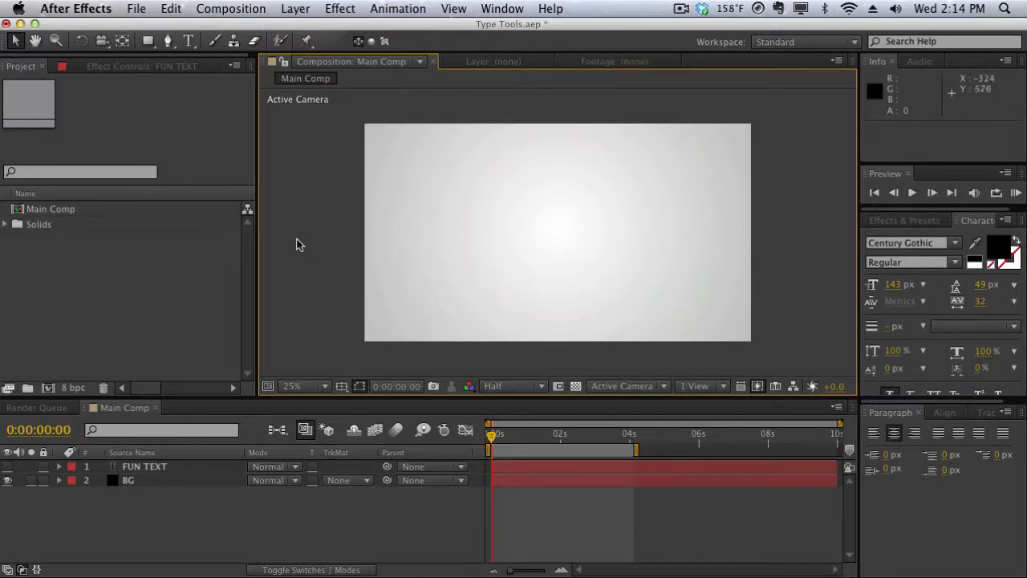
Add the point text "TEXT 01" near the composition's center with the Horizontal Type tool, and delete its layer.
click(192, 47)
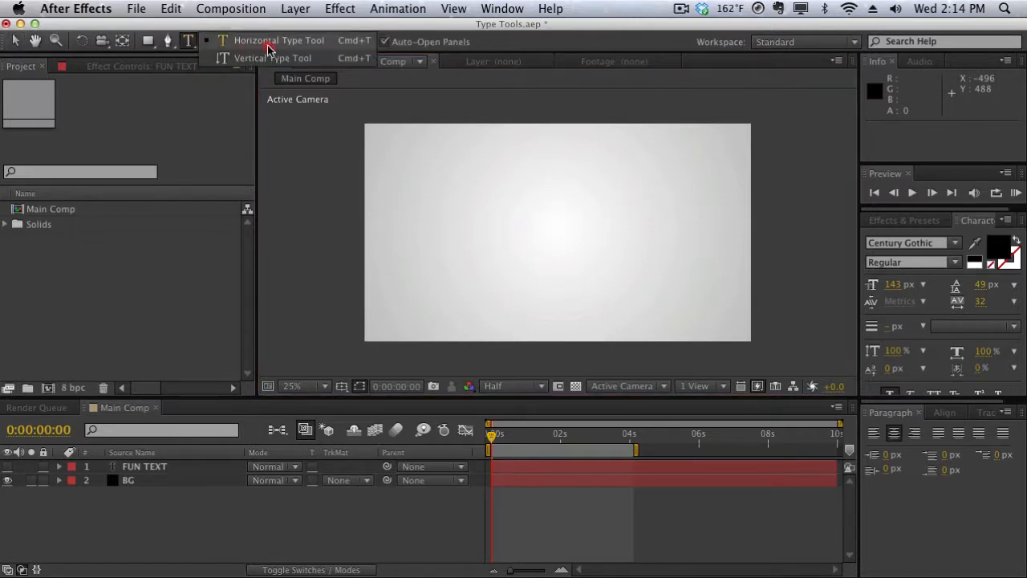
click(309, 44)
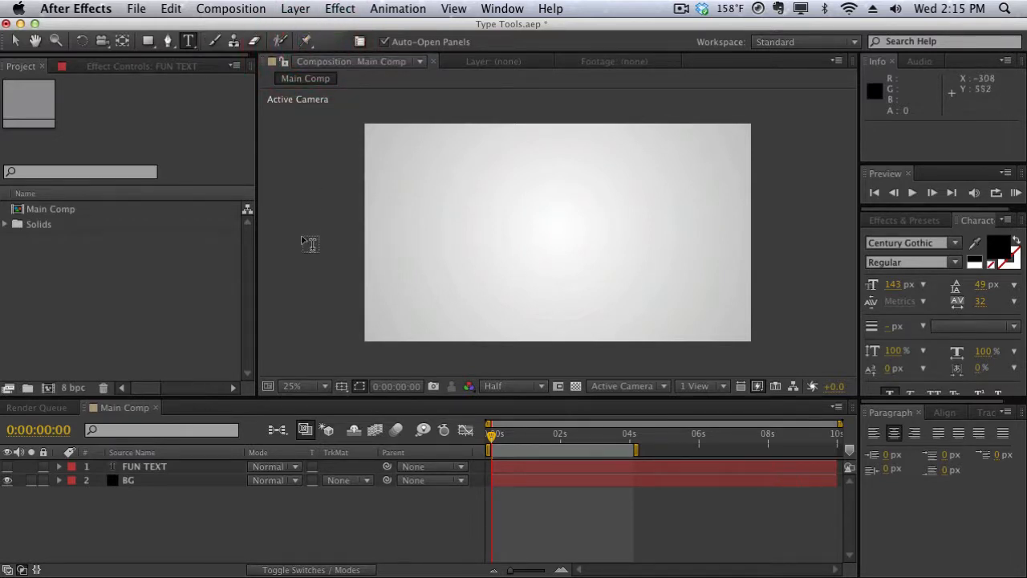
click(535, 230)
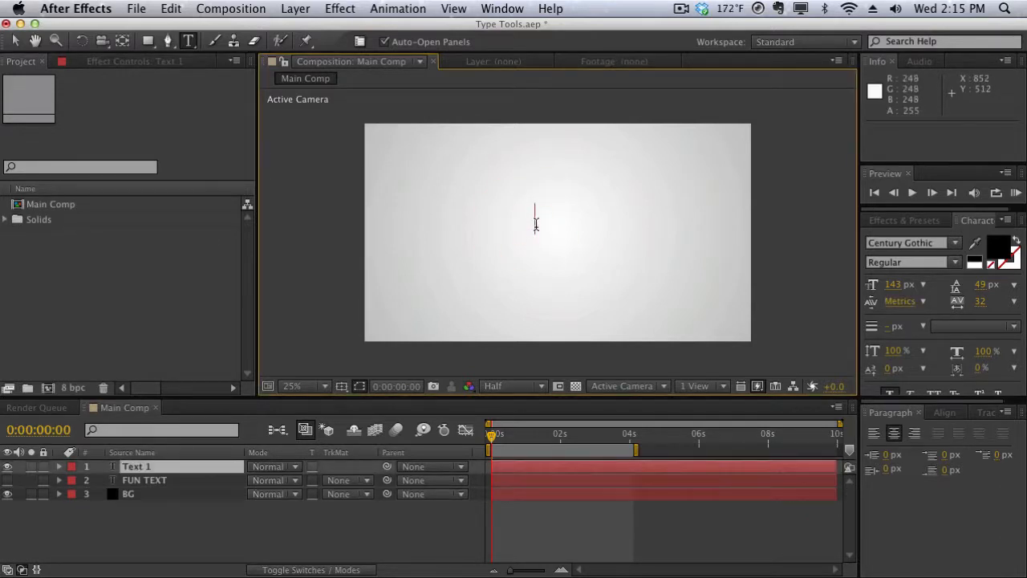
text(TEXT 01)
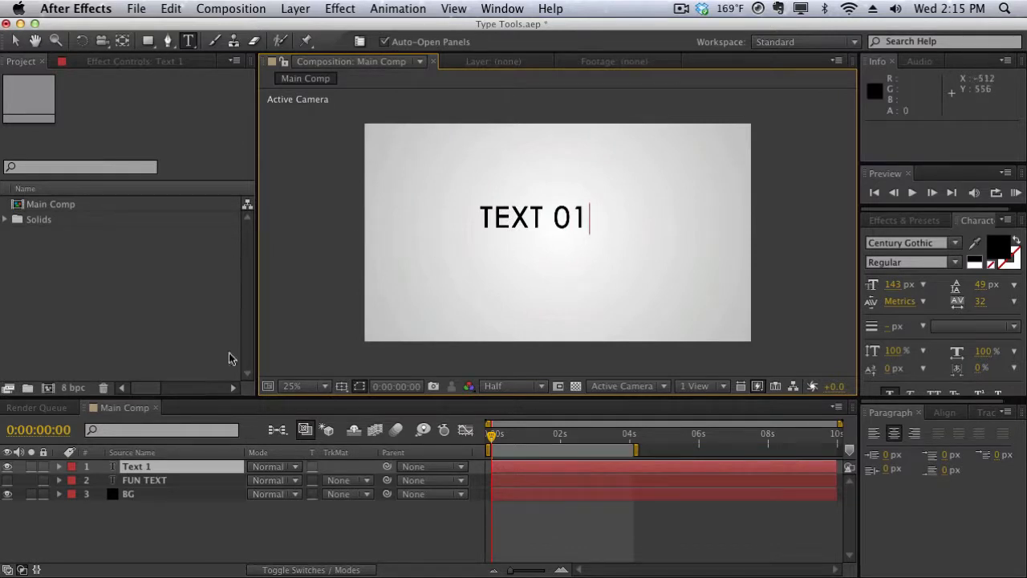
click(224, 463)
key(Delete)
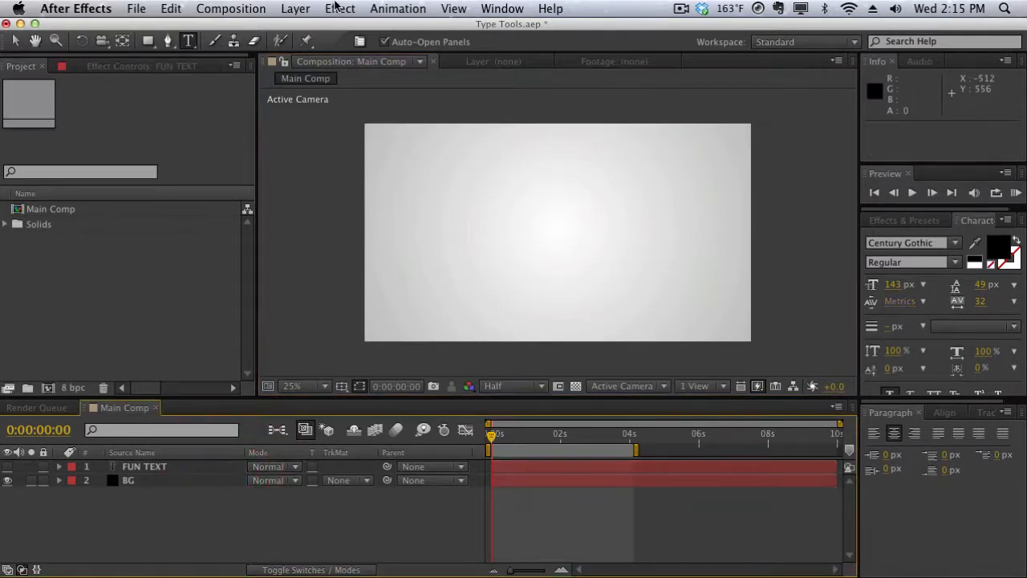
Create a new text layer without placing it by hand, enter "TEXT 01", and delete the layer.
click(295, 8)
mouse_move(446, 32)
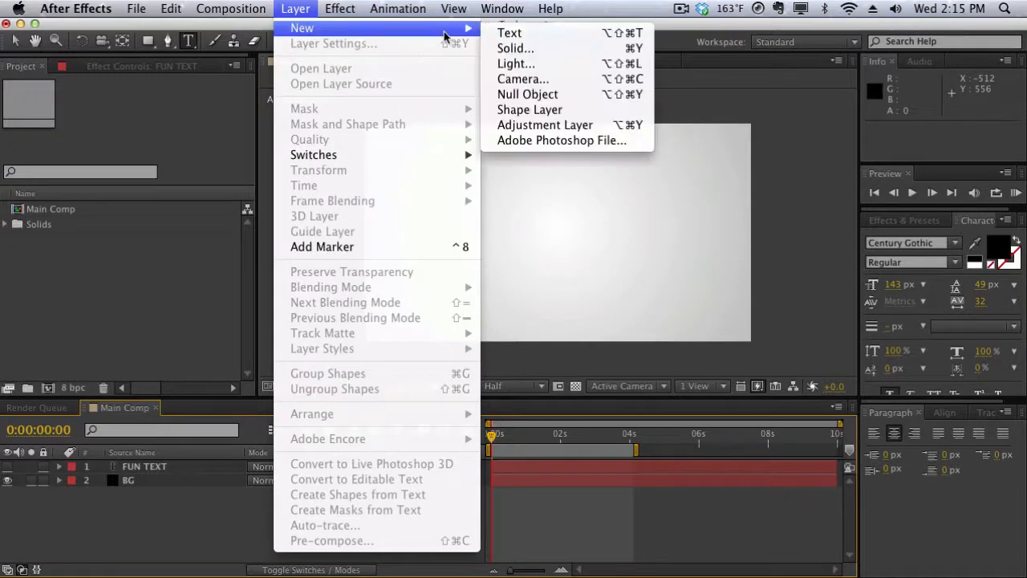
click(492, 32)
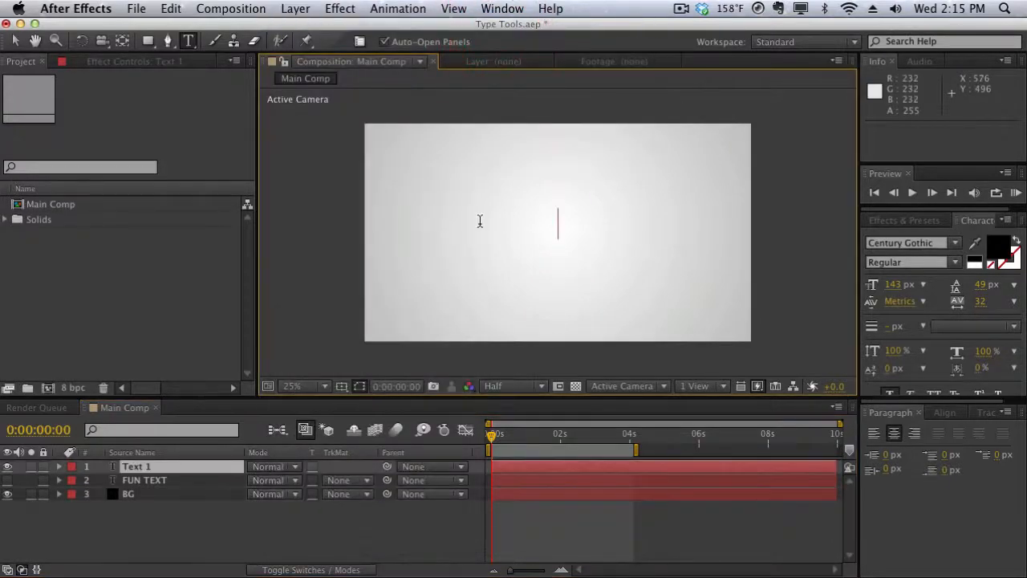
text(TEXT 01)
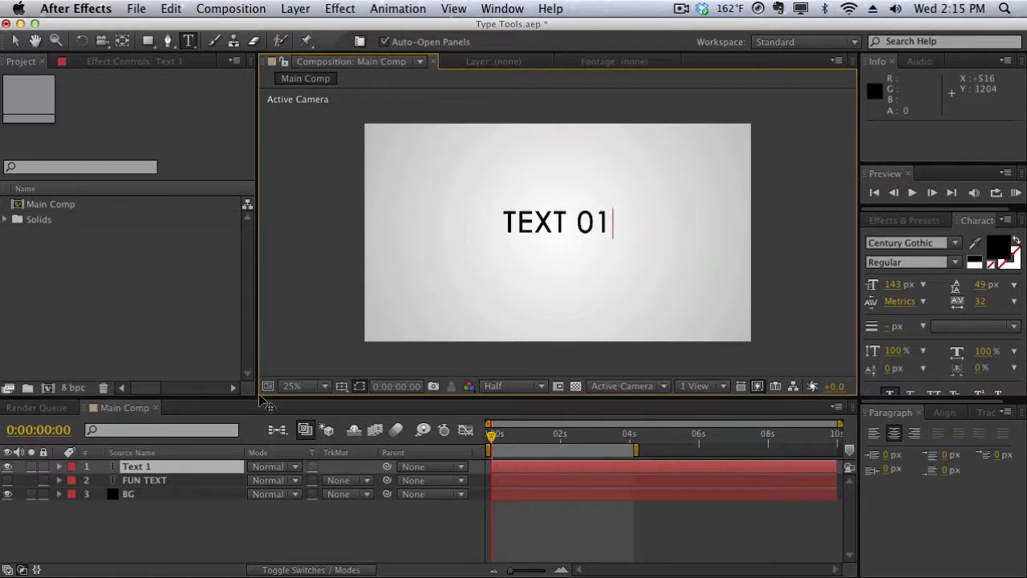
click(232, 469)
key(Delete)
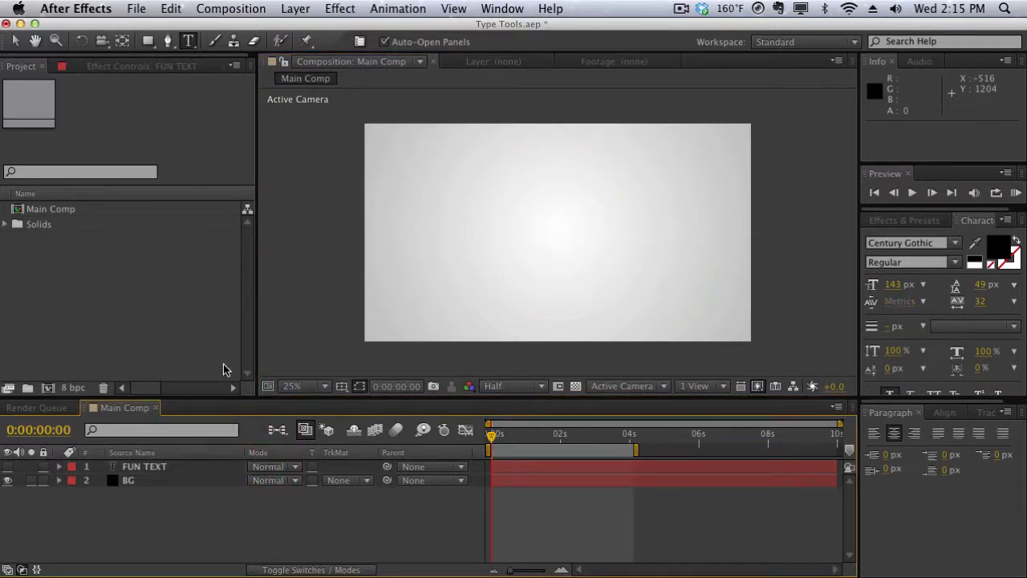
Review the available Character and Paragraph settings, making room to see all of the character style options.
click(981, 226)
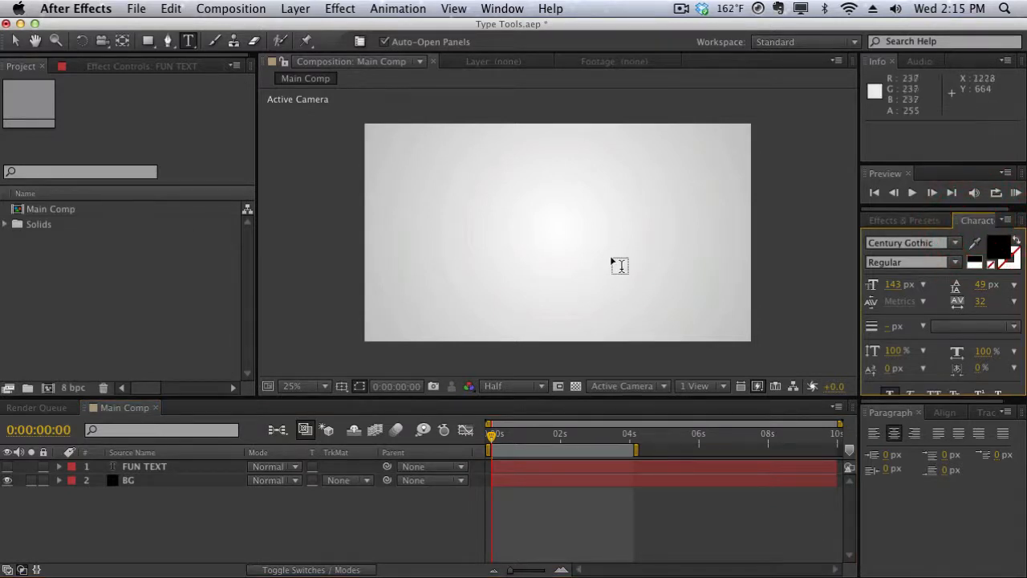
click(497, 8)
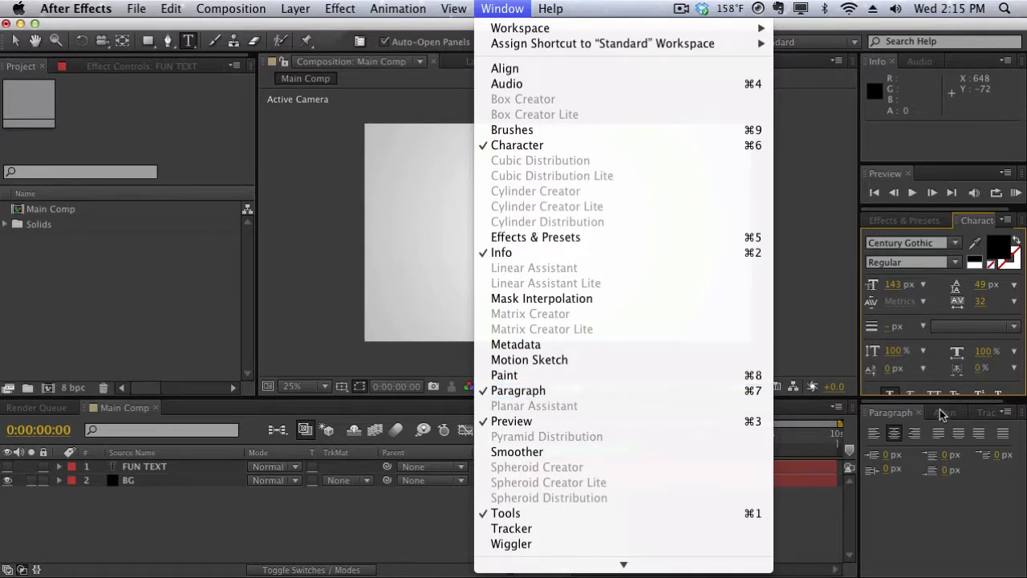
click(938, 318)
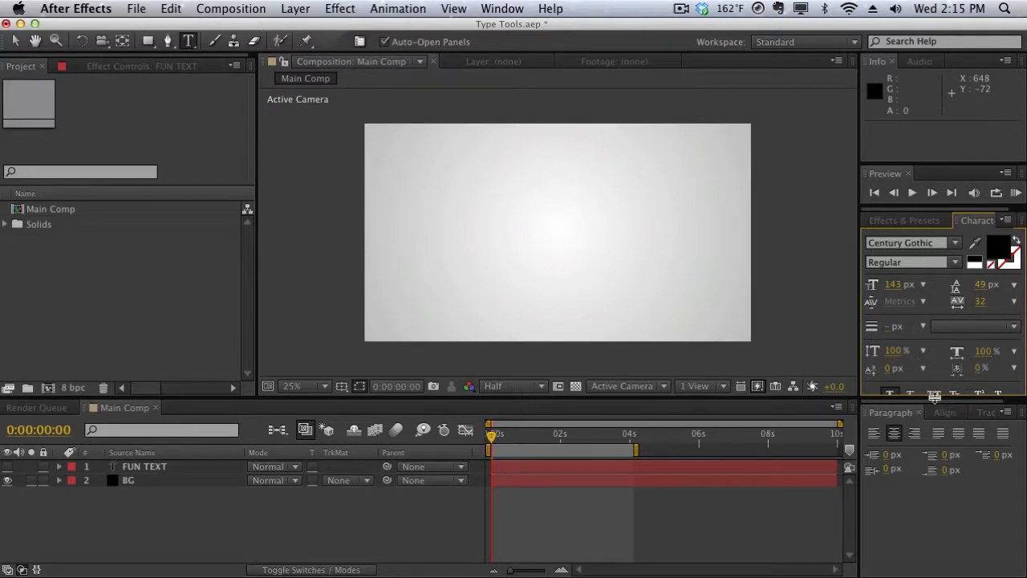
drag(934, 396, 935, 424)
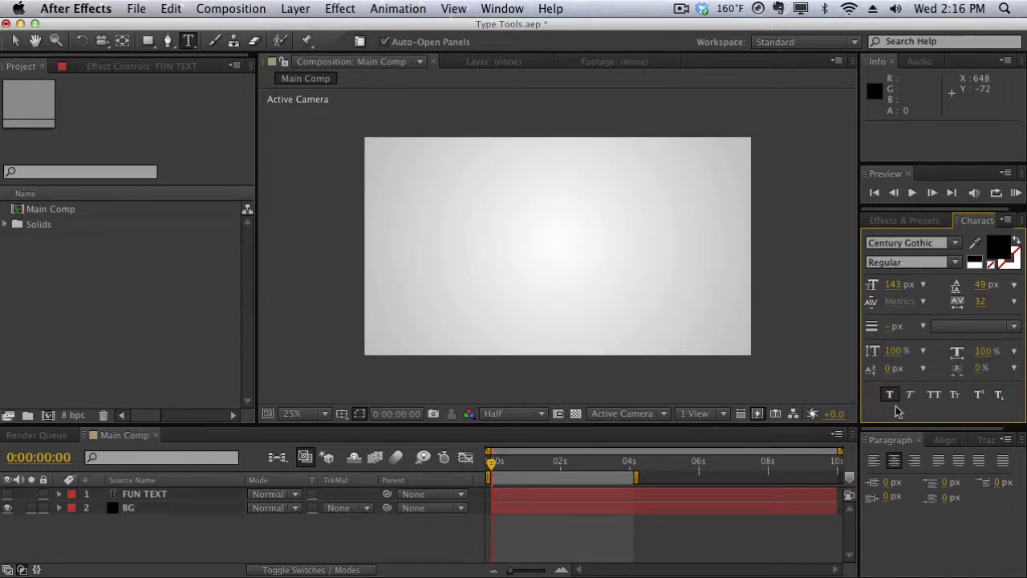
drag(897, 423, 898, 374)
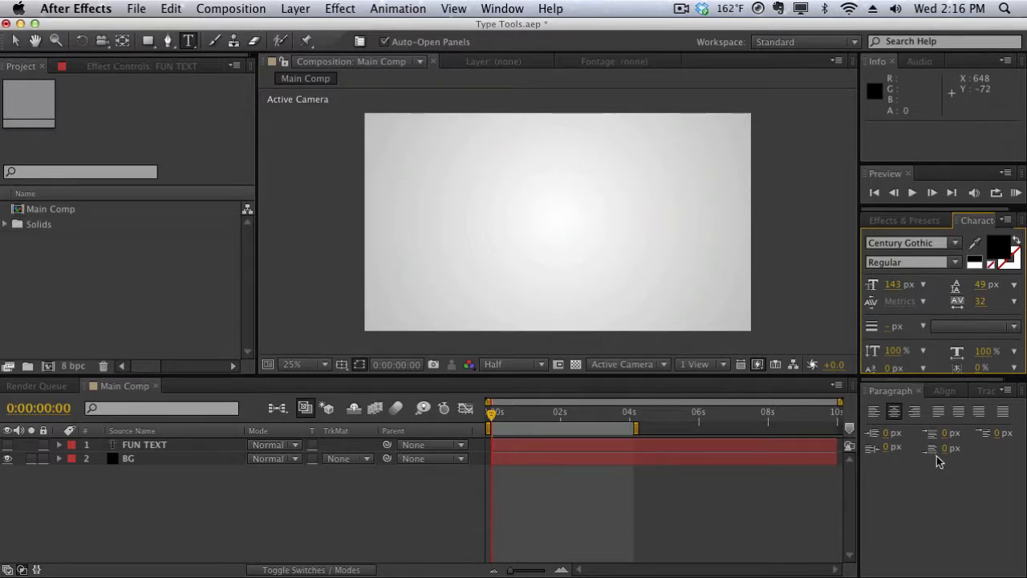
Bring up the Align options and create a new text layer reading "TEXT 01".
click(944, 391)
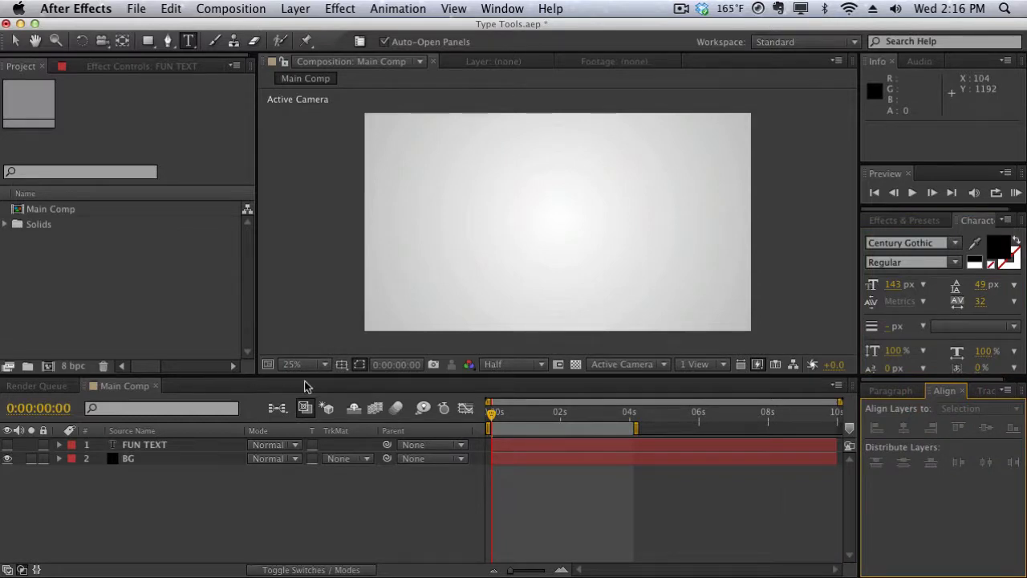
click(297, 8)
mouse_move(337, 9)
mouse_move(297, 8)
mouse_move(305, 31)
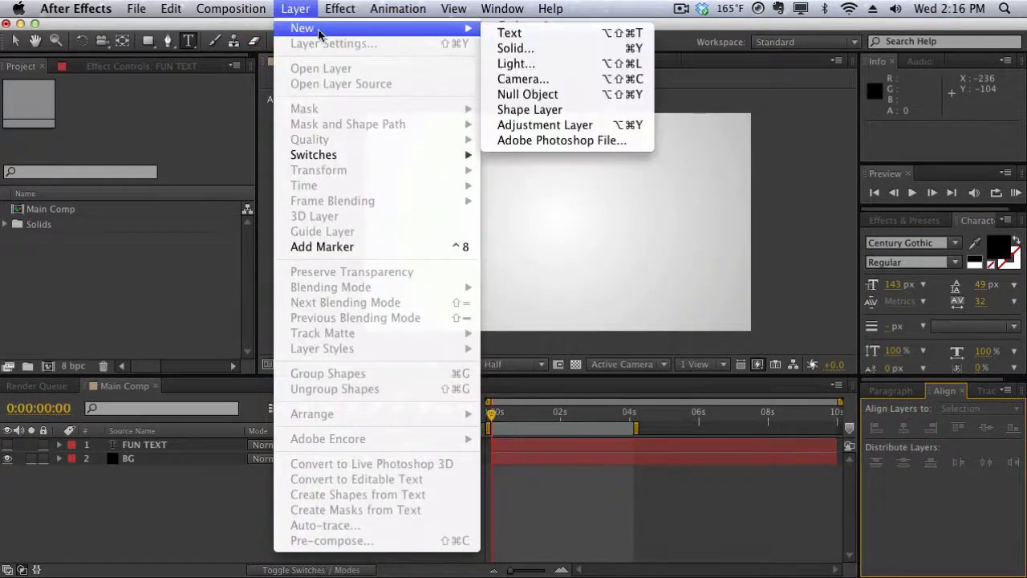
click(492, 32)
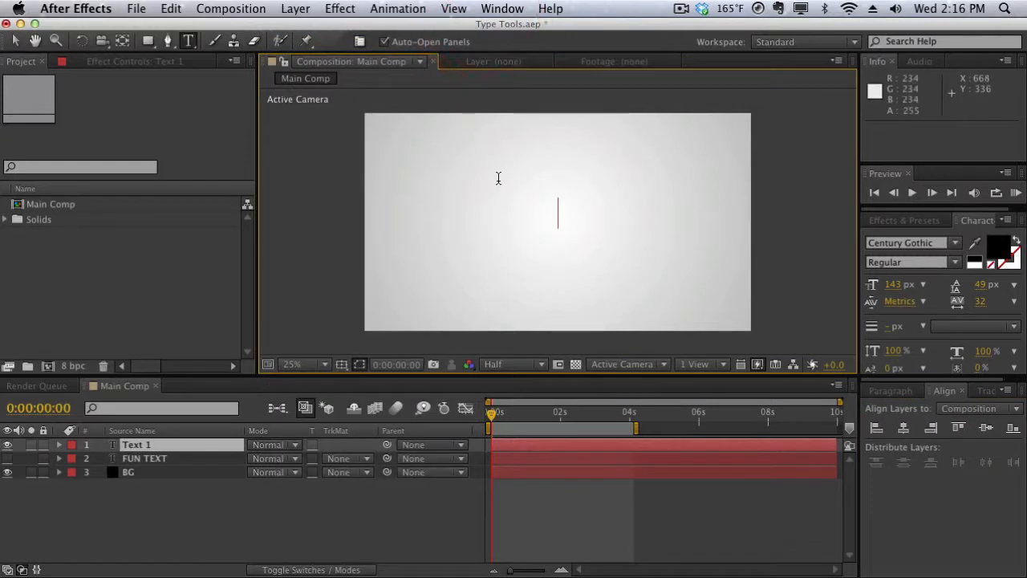
text(TEXT 01)
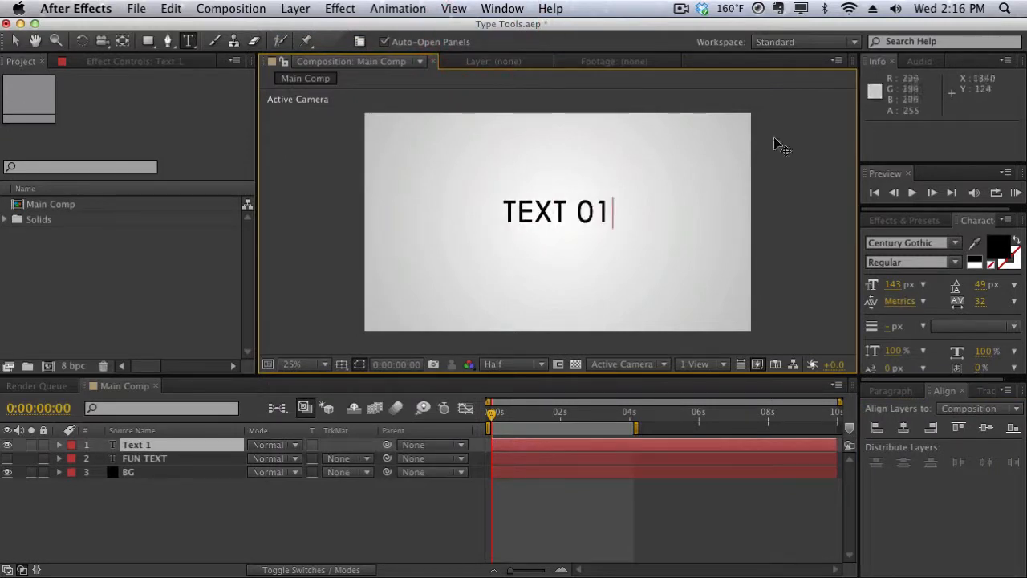
Center the TEXT 01 layer horizontally and vertically in the composition, and delete it.
click(905, 428)
click(985, 427)
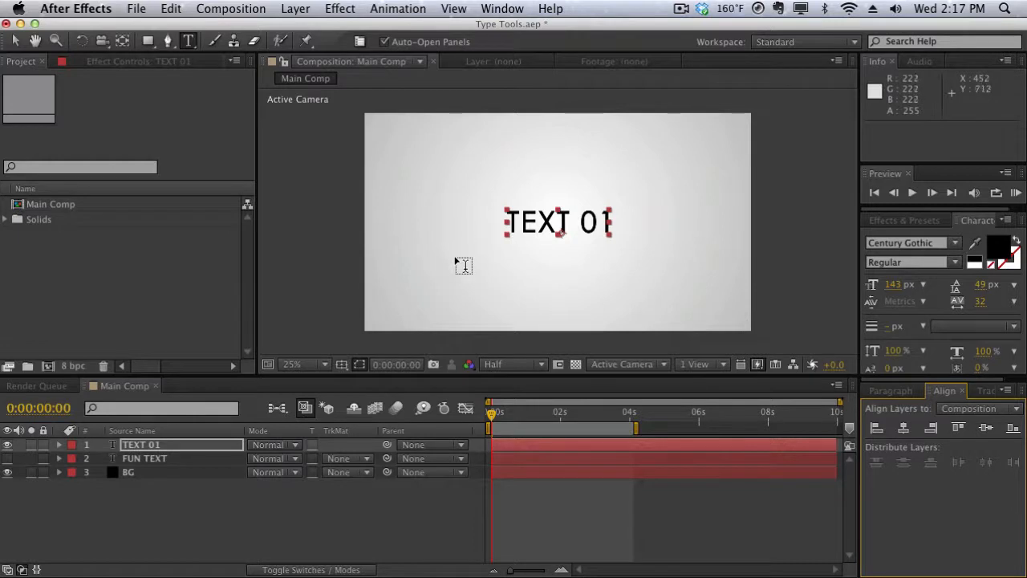
click(197, 446)
key(Delete)
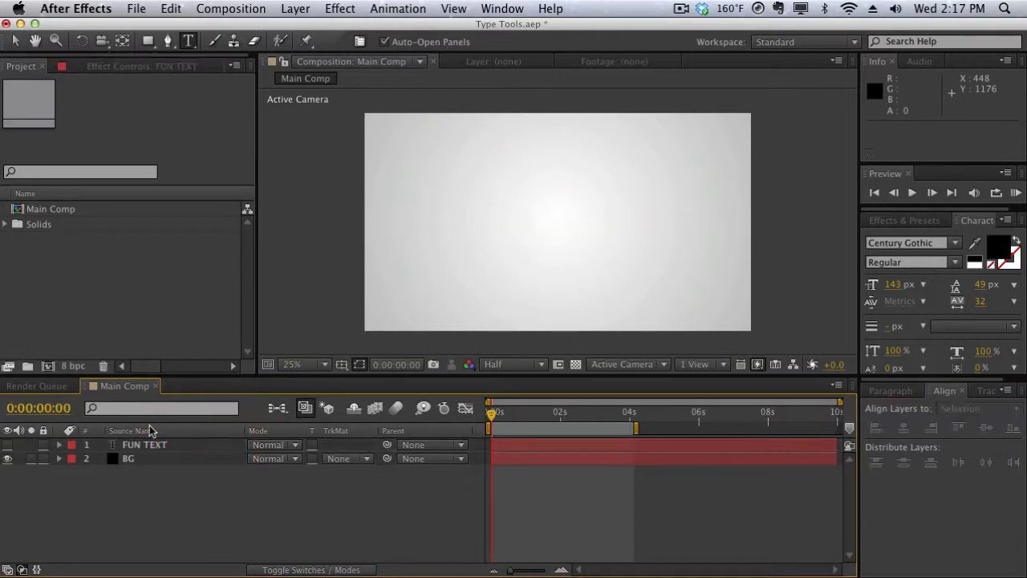
Make the FUN TEXT layer visible, and enlarge the timeline area with the composition view set to fit.
click(7, 445)
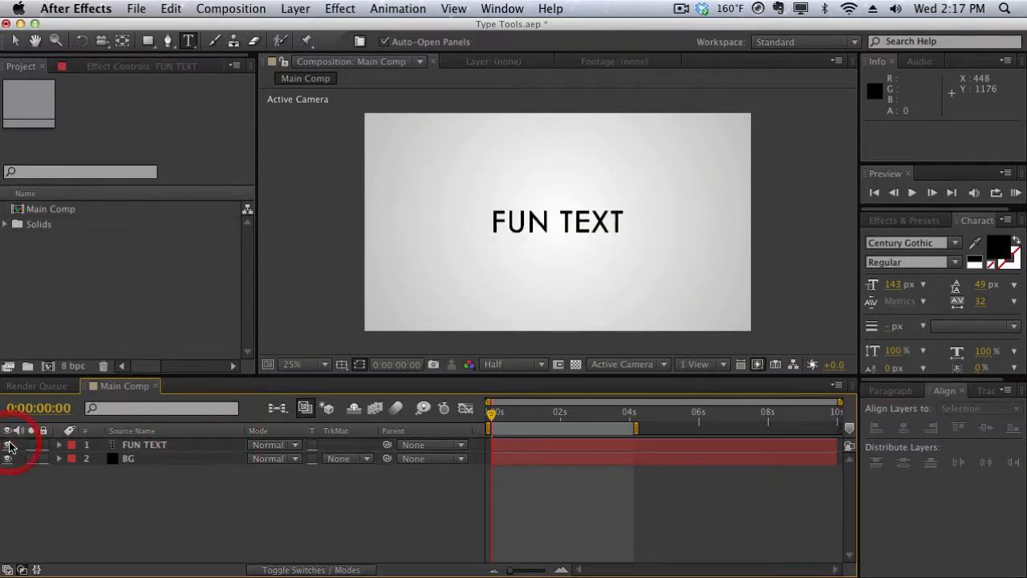
click(142, 449)
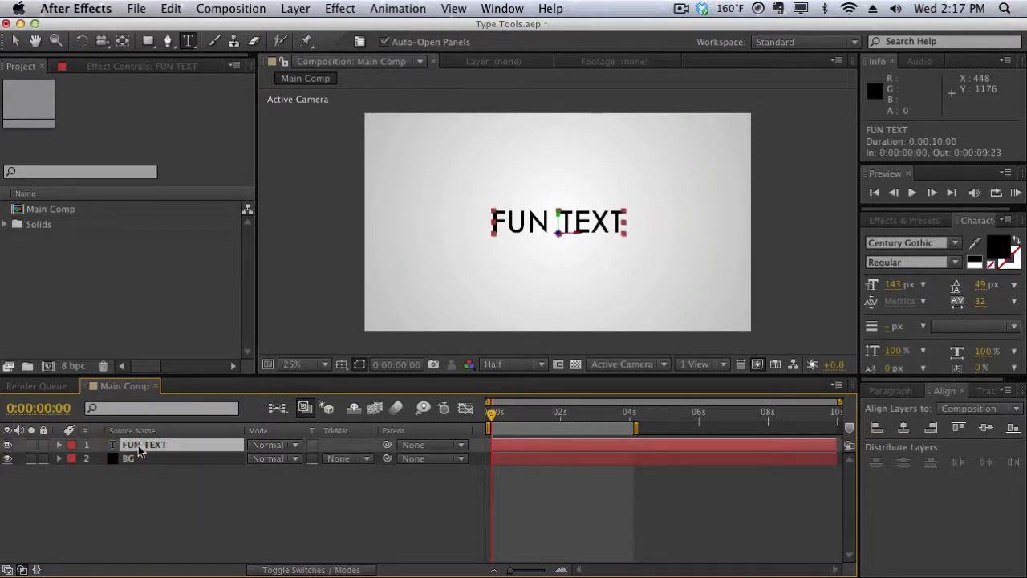
drag(194, 375, 193, 250)
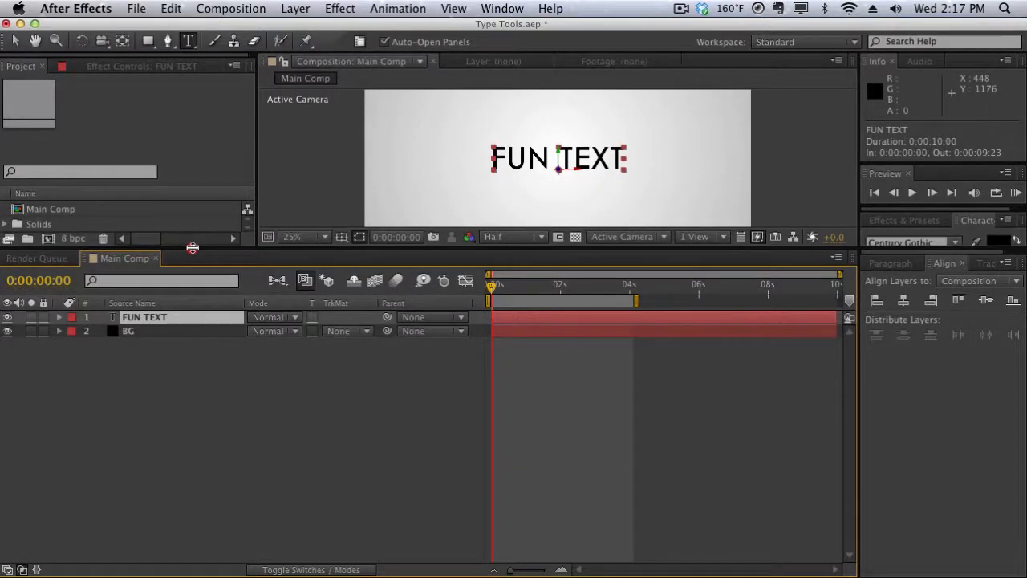
click(309, 238)
click(309, 247)
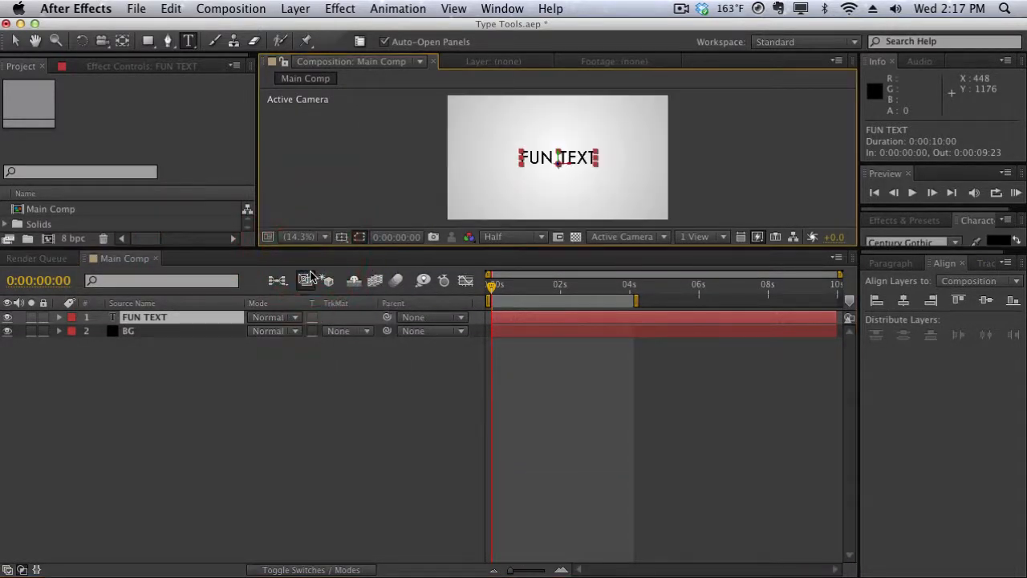
click(306, 402)
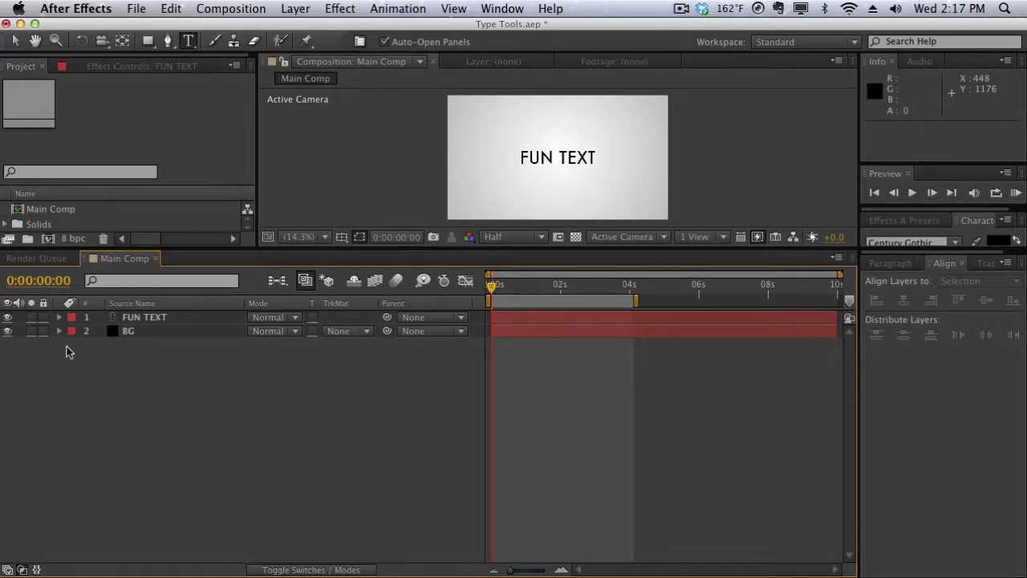
Add a Character Offset animator to the FUN TEXT layer and set the character offset to 19.
click(139, 319)
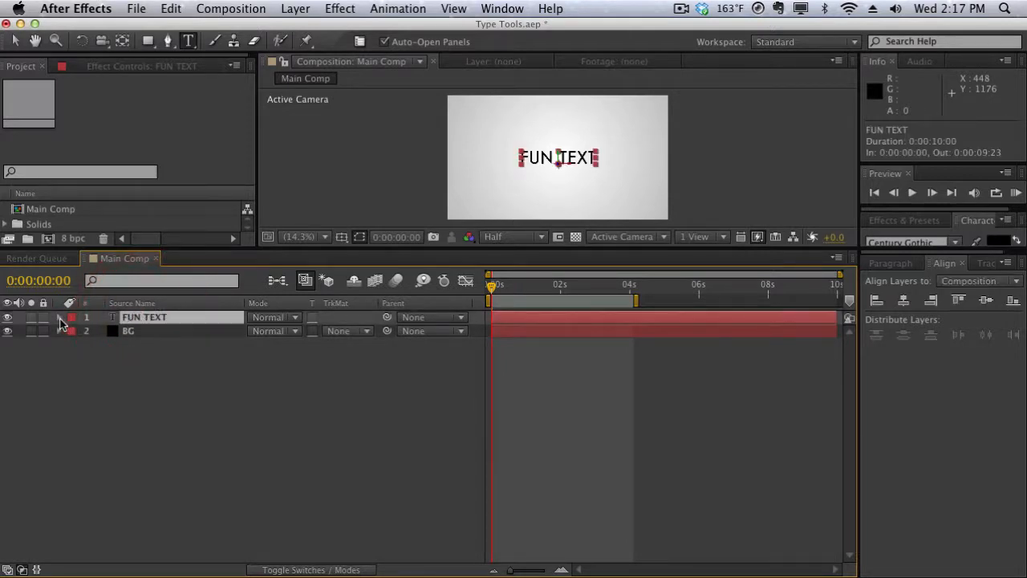
click(60, 318)
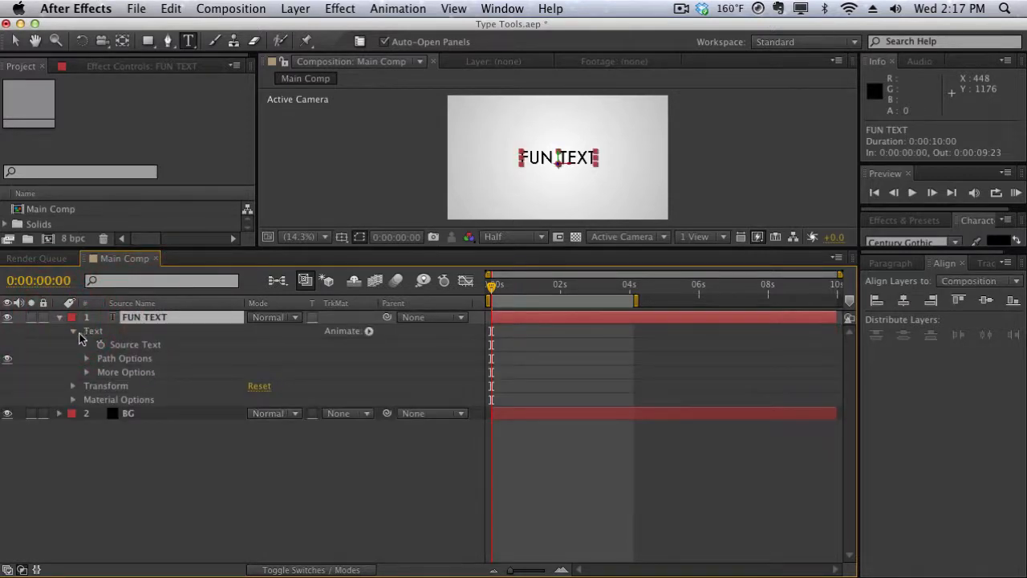
click(73, 331)
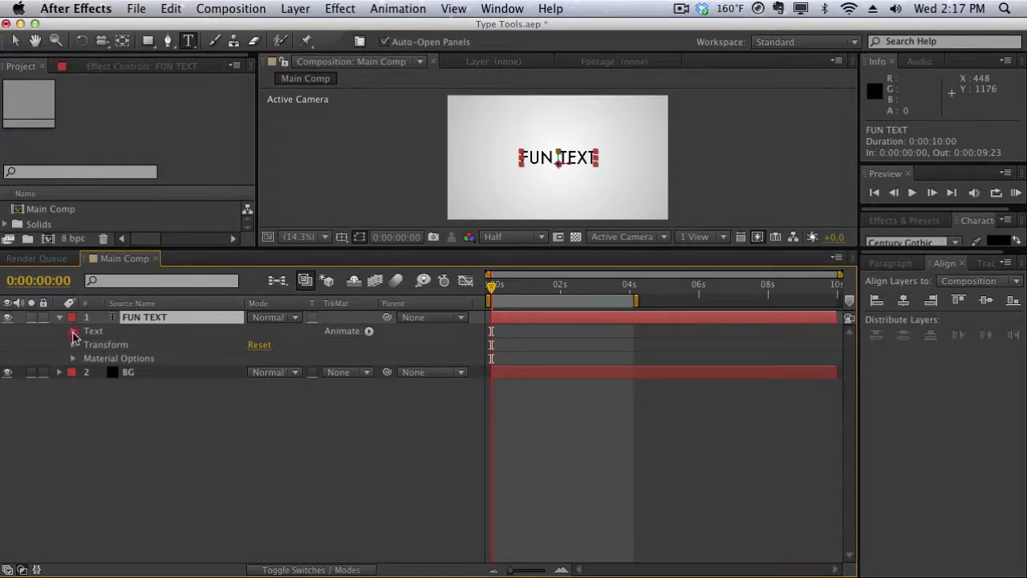
click(73, 332)
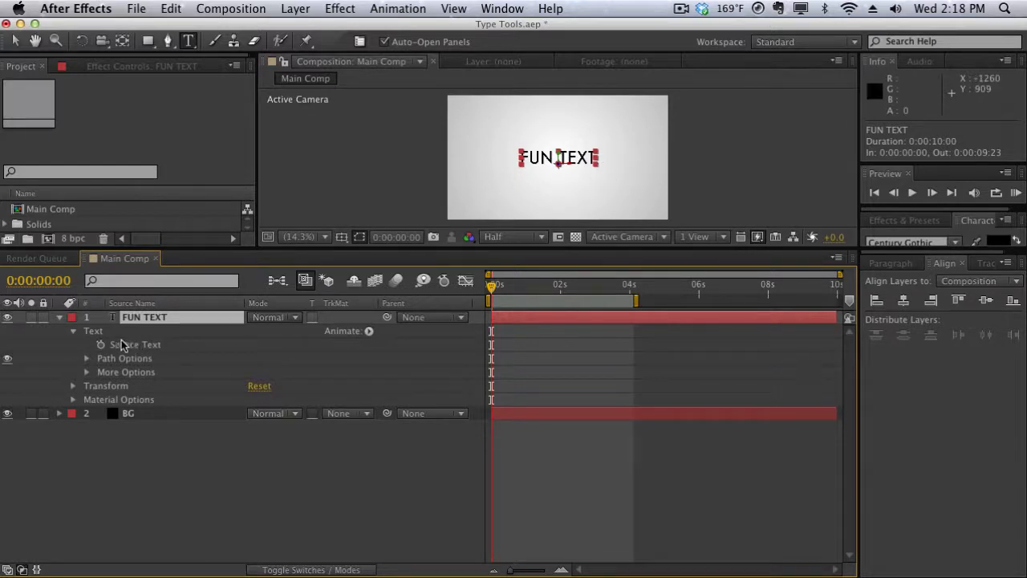
click(369, 331)
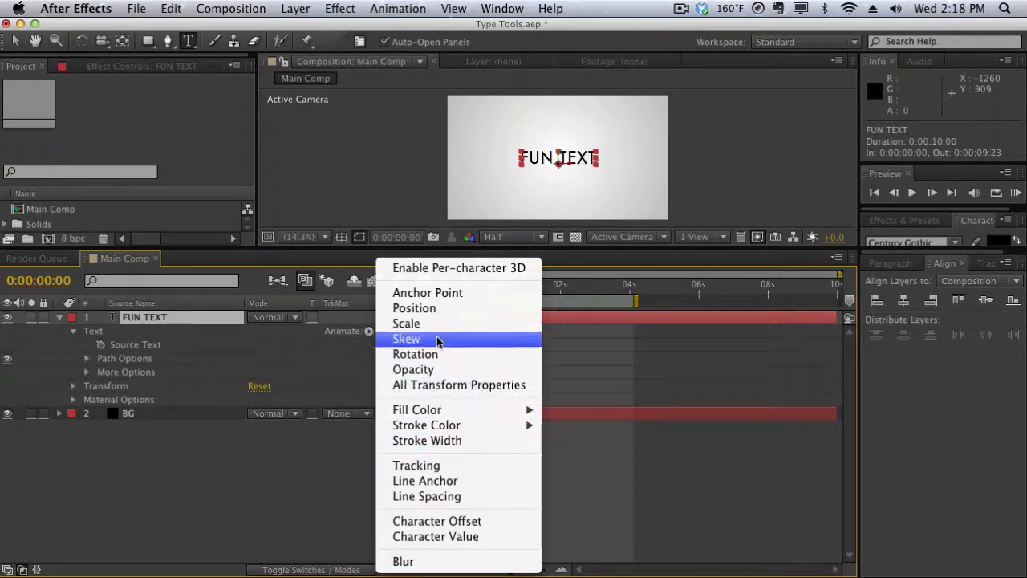
click(426, 522)
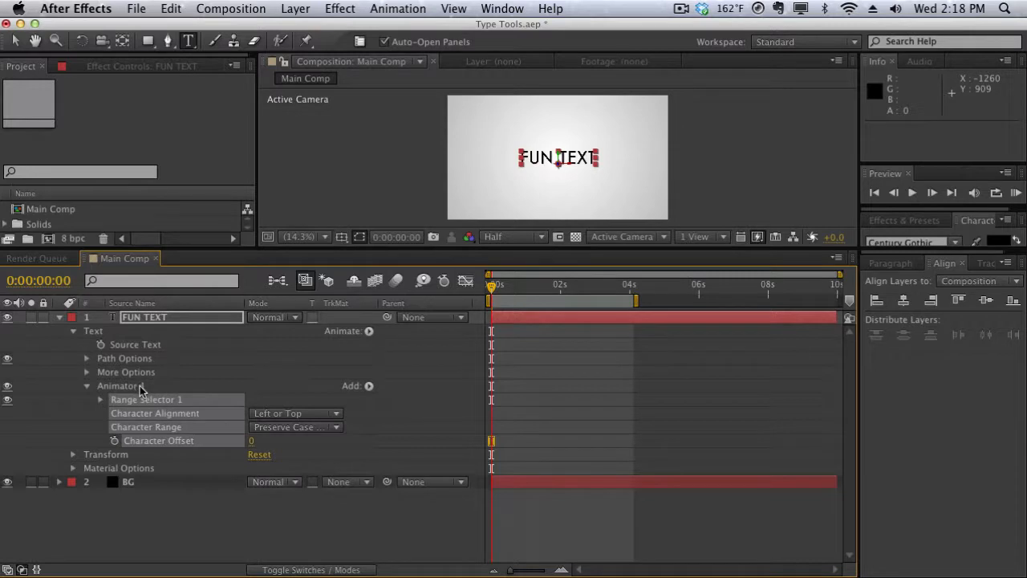
click(66, 399)
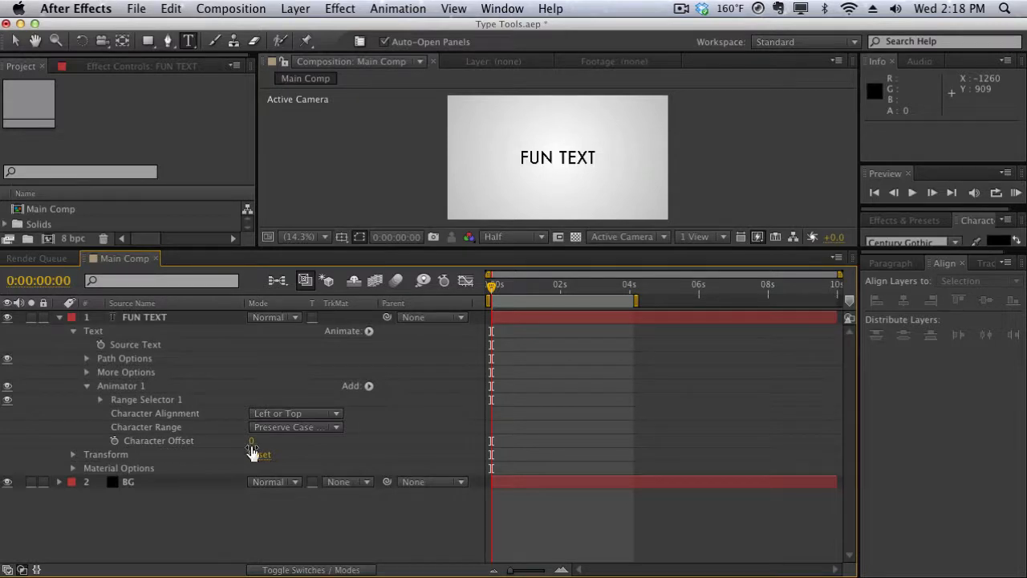
drag(252, 449, 259, 439)
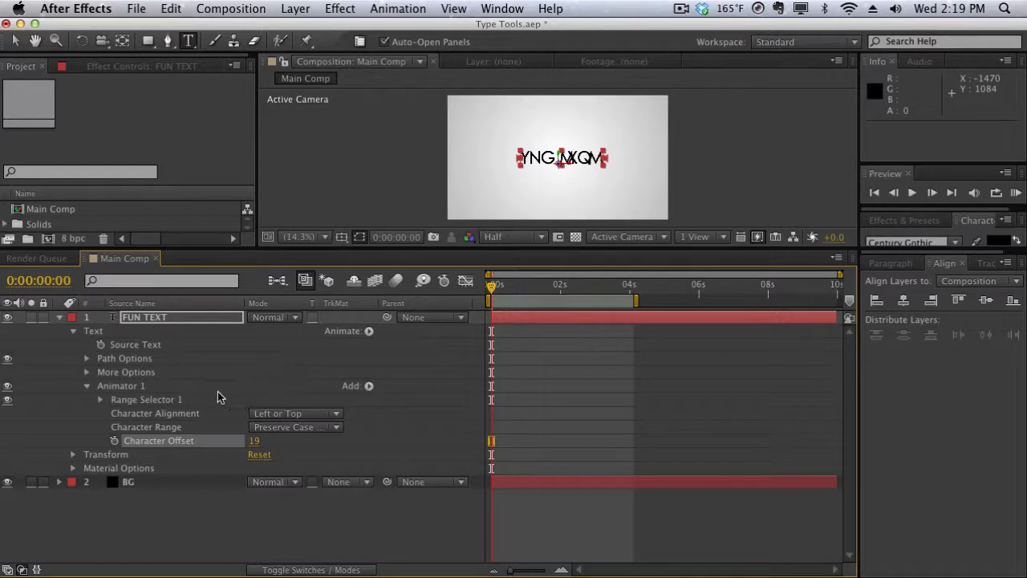
Set the Start of the FUN TEXT animator's range selector to 50%.
click(101, 400)
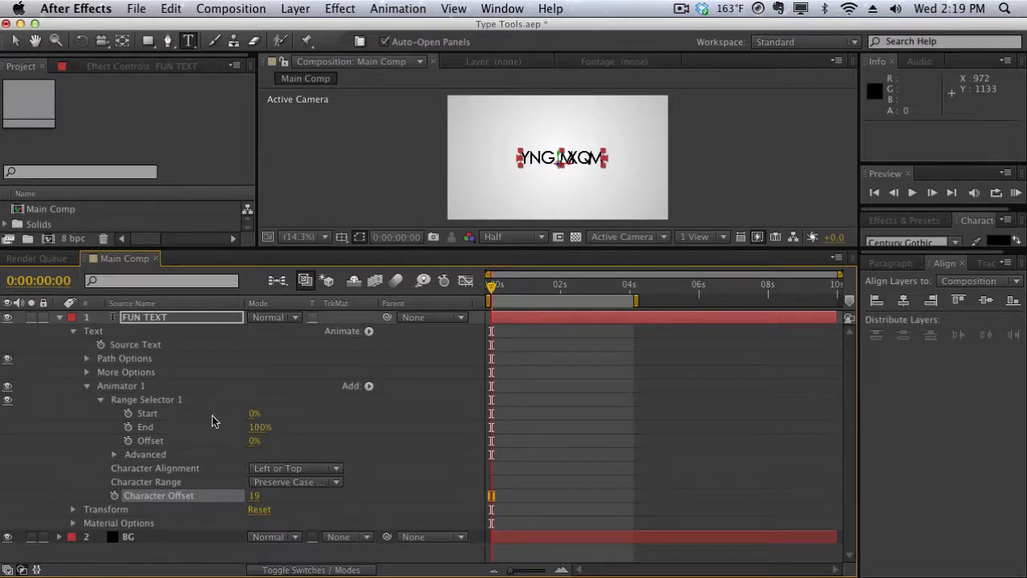
click(253, 414)
text(50)
key(Return)
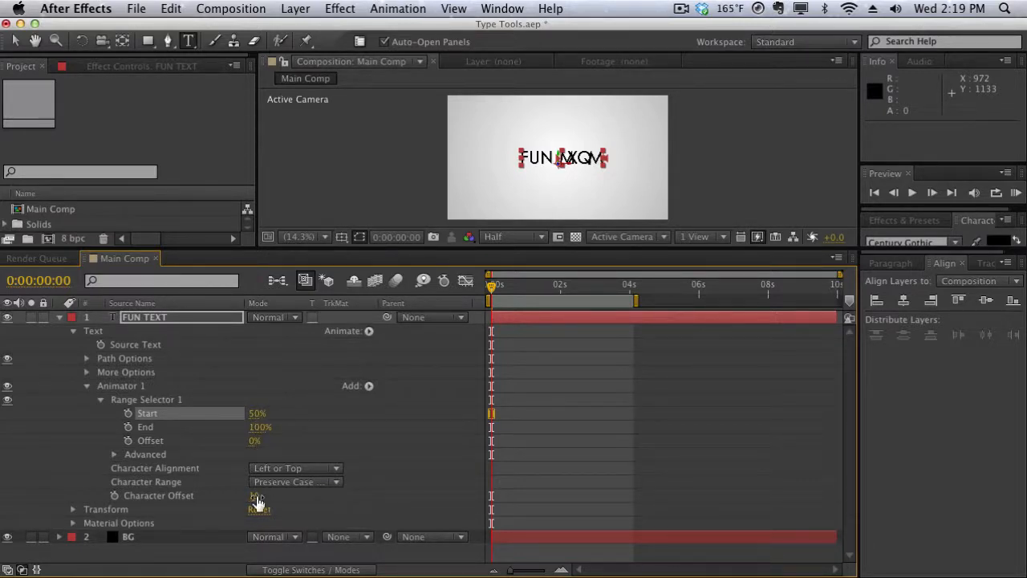
Set the FUN TEXT animator's Character Offset to 74 and its range selector's Offset to 16%.
drag(257, 501, 298, 492)
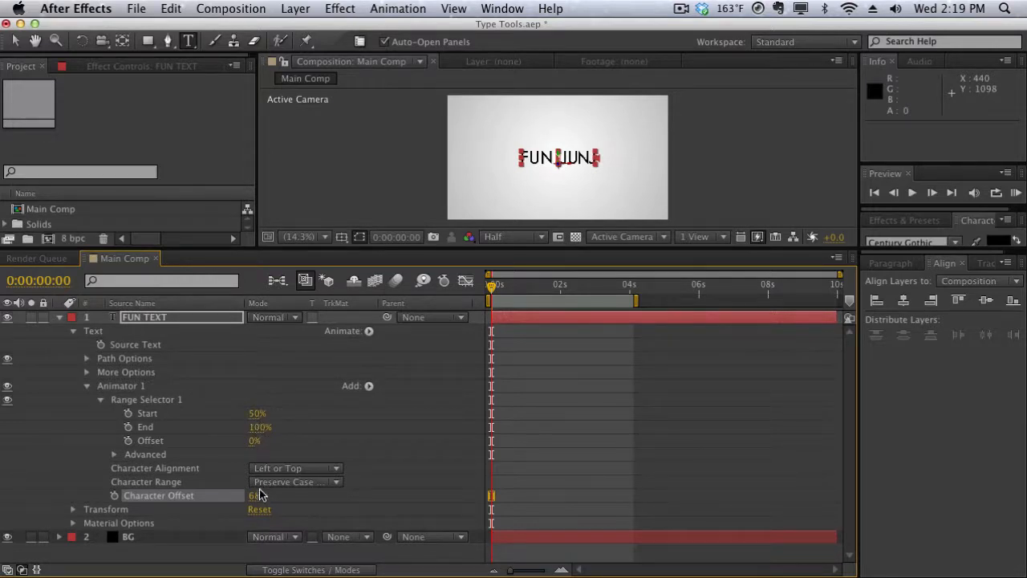
drag(259, 495, 261, 490)
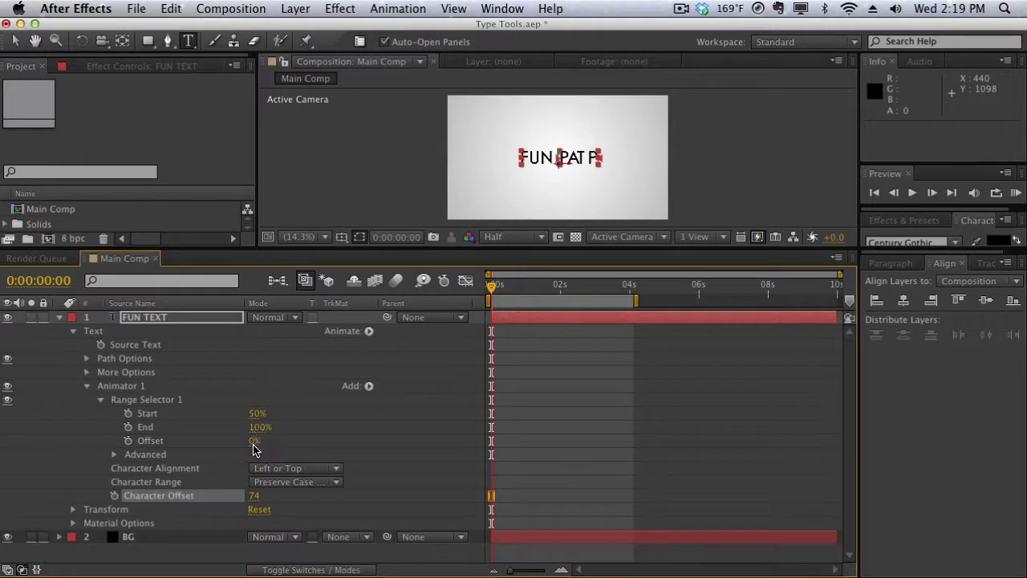
mouse_move(254, 440)
mouse_down()
mouse_move(271, 439)
mouse_move(259, 438)
mouse_up()
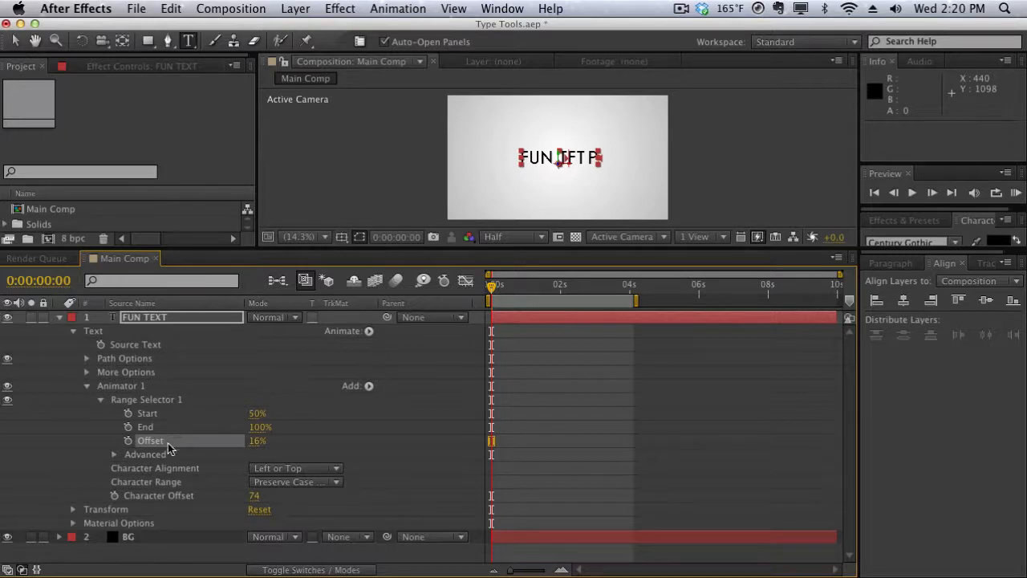
Examine the range selector's Advanced settings and the Character Range options of the FUN TEXT animator.
click(115, 455)
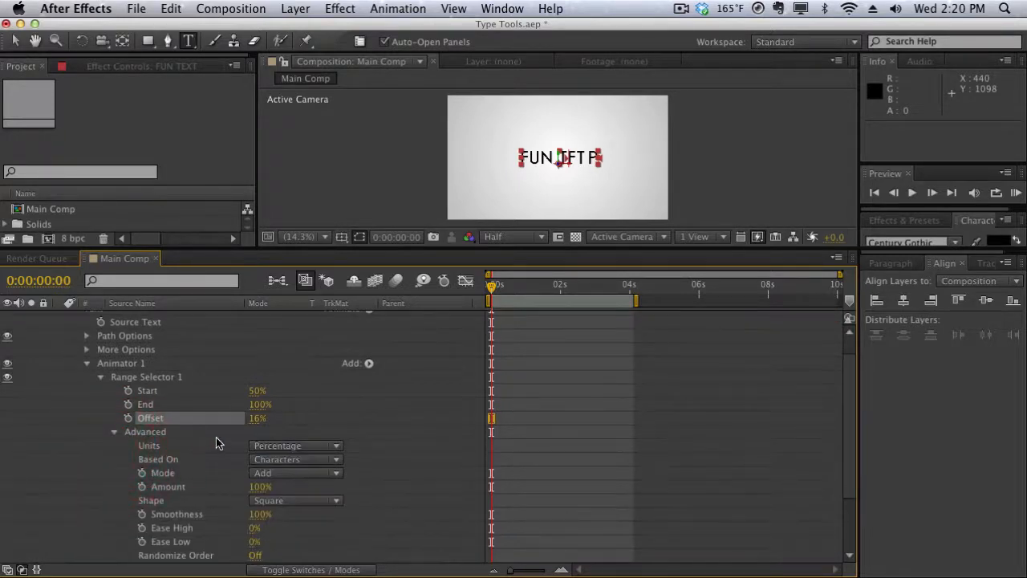
scroll(216, 437, down, 3)
scroll(216, 435, up, 1)
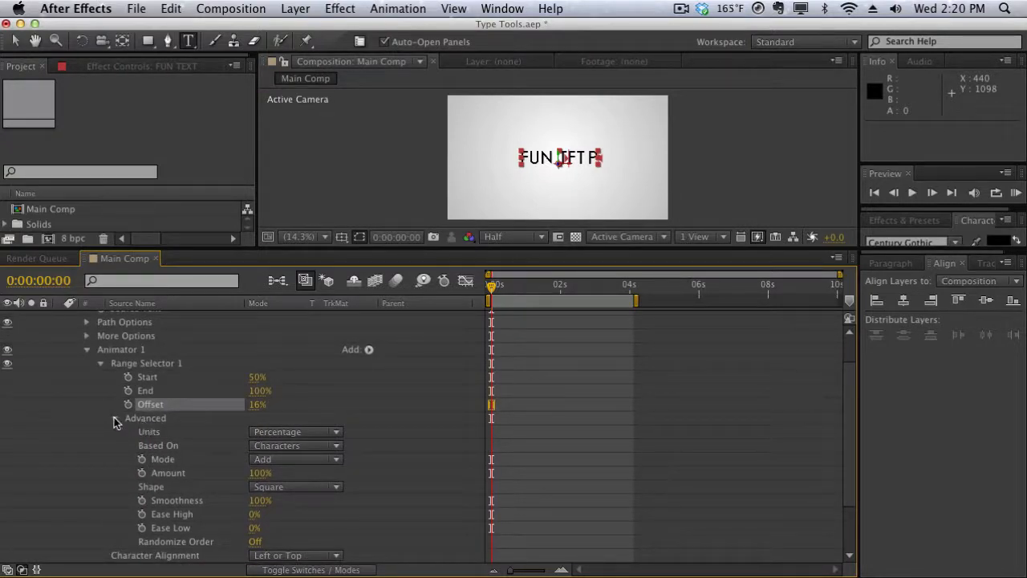
scroll(137, 425, down, 3)
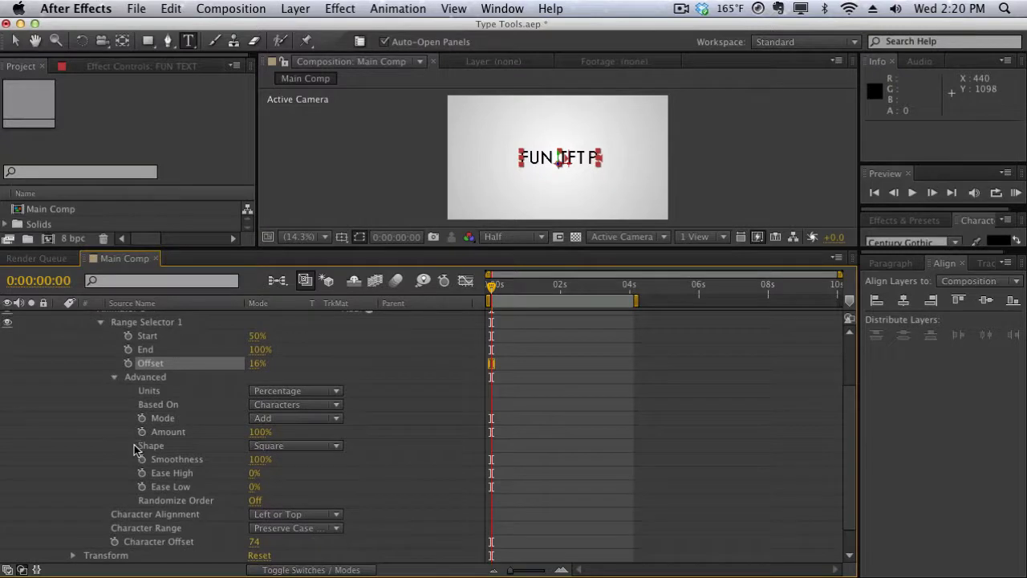
scroll(165, 456, up, 3)
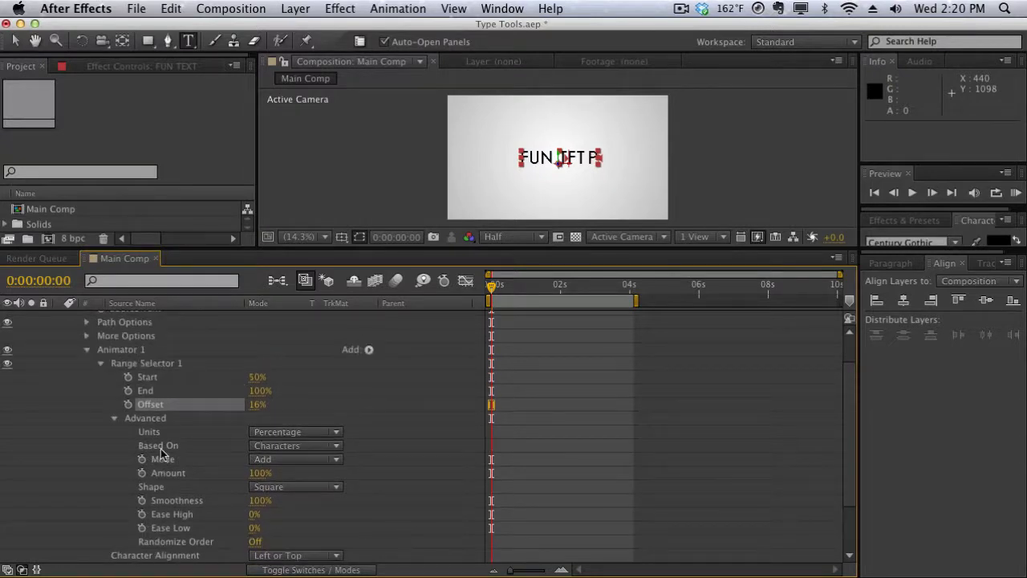
click(115, 418)
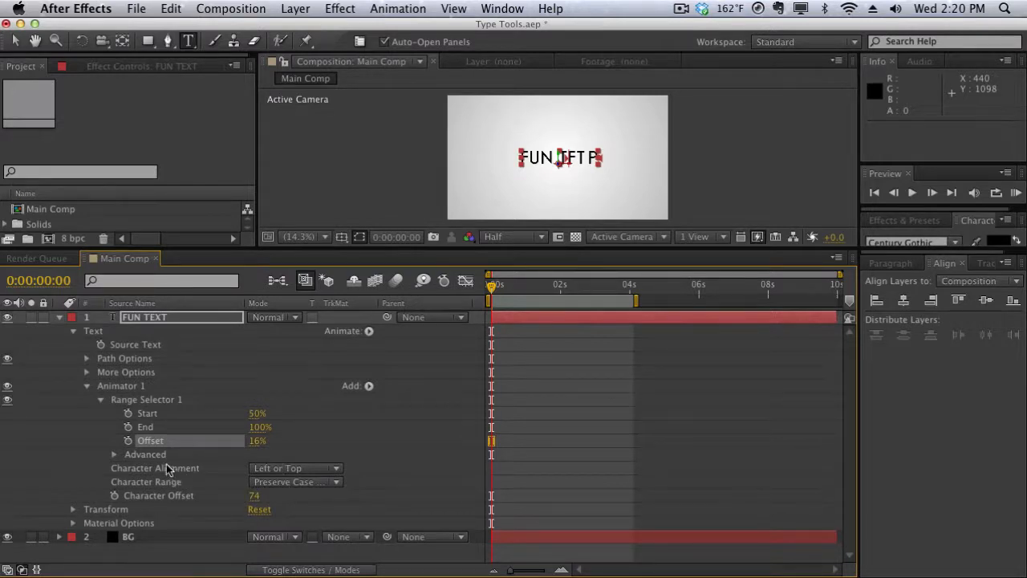
click(264, 483)
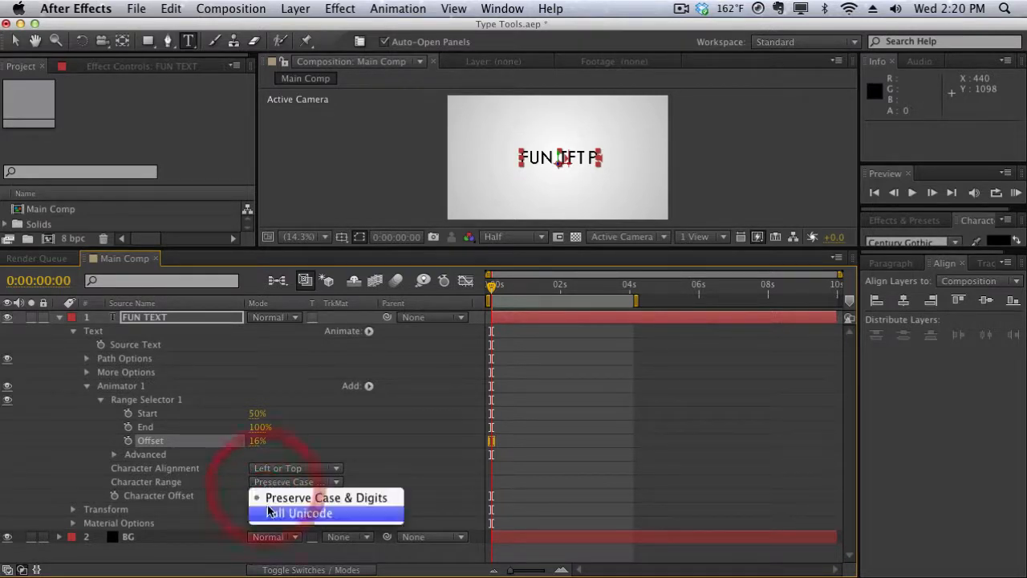
click(185, 488)
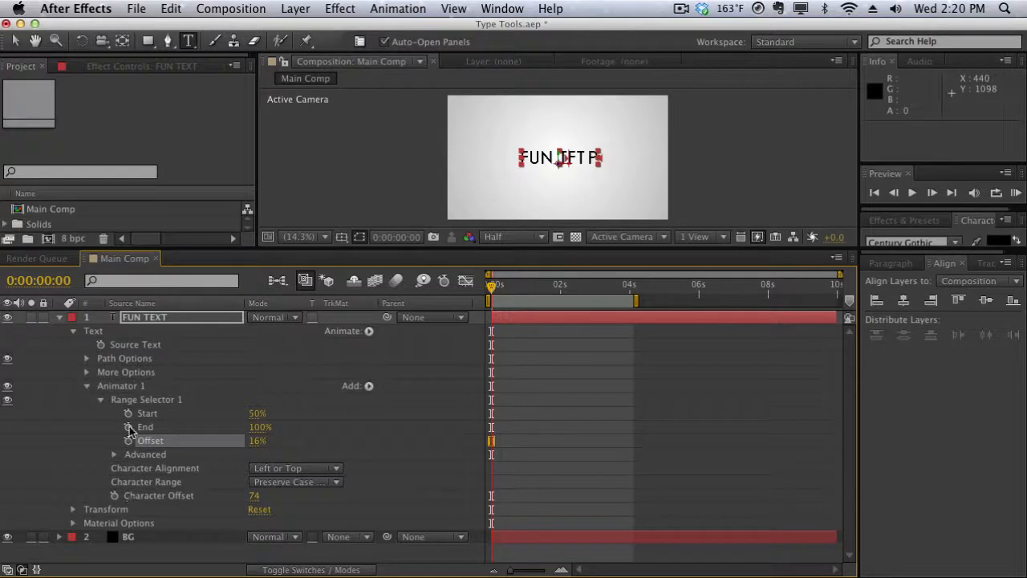
Replace the FUN TEXT layer's Character Offset animator with a Blur animator set to 55, with its range selector's Offset at -28%.
click(131, 388)
key(Delete)
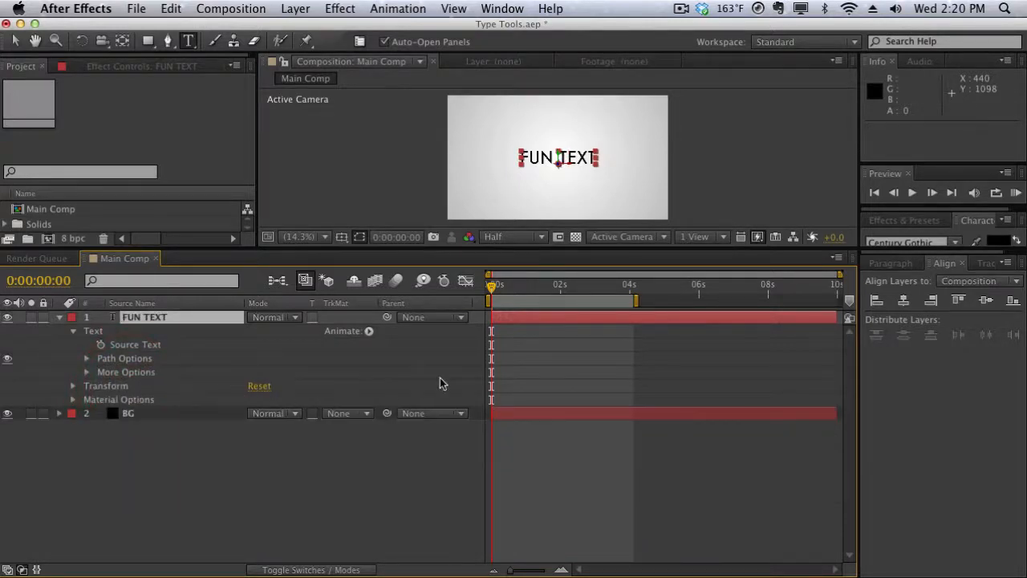
click(369, 331)
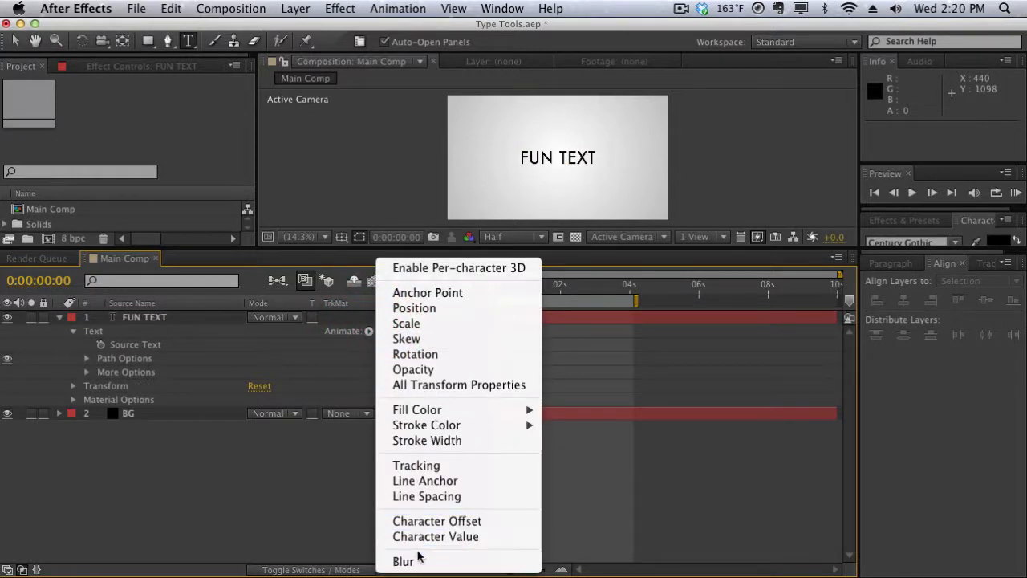
click(403, 560)
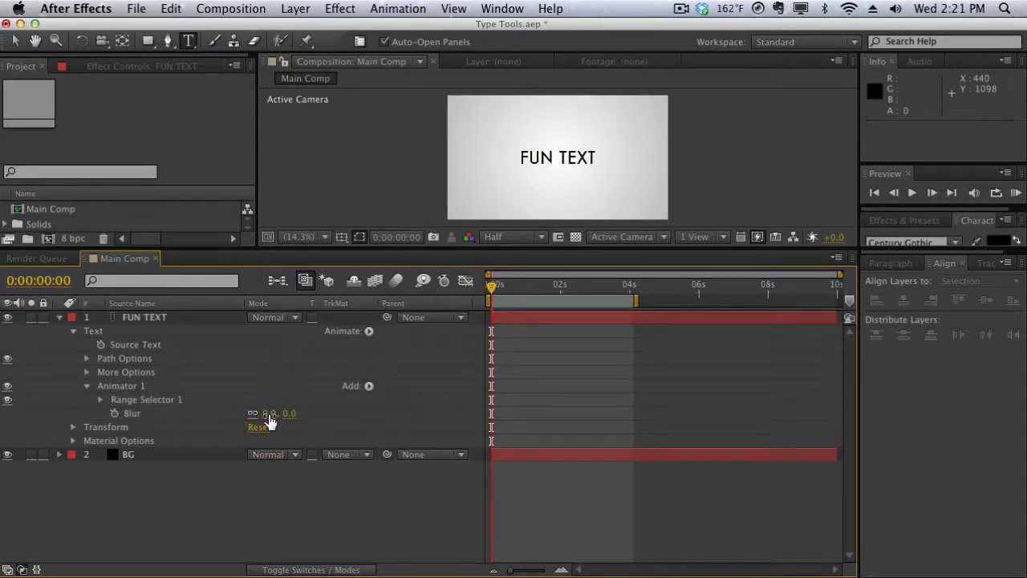
drag(270, 413, 311, 412)
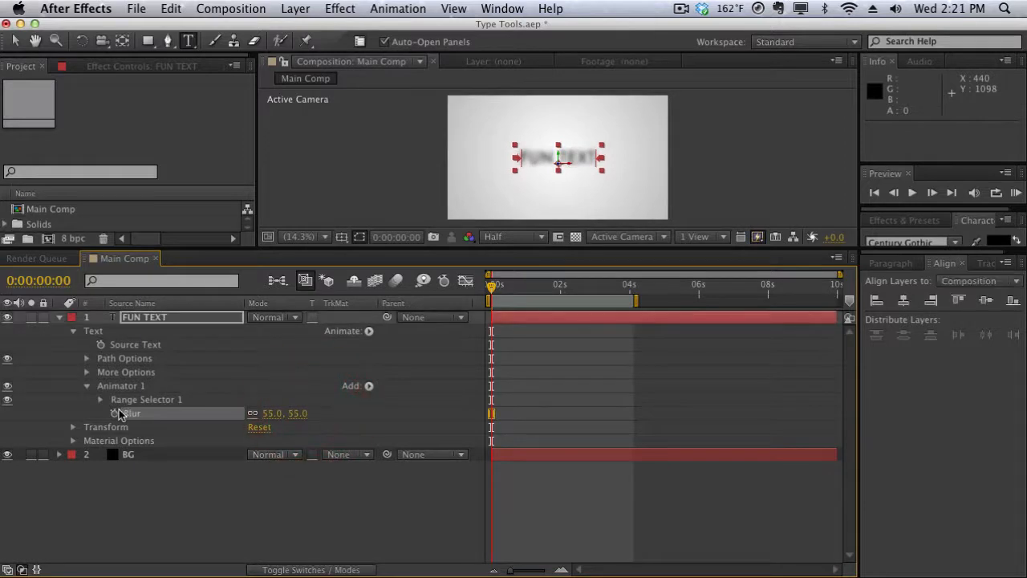
click(100, 400)
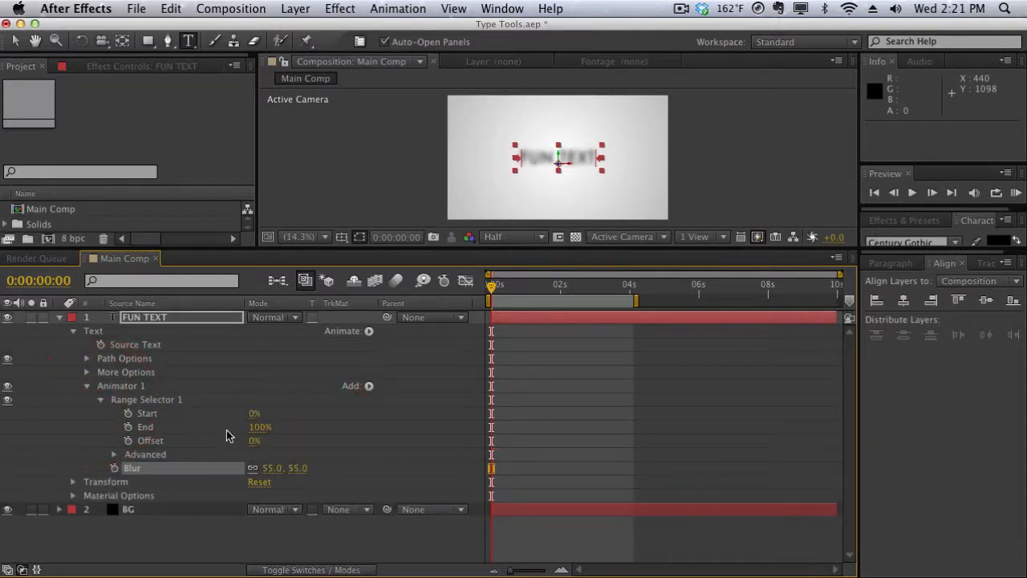
drag(250, 439, 207, 424)
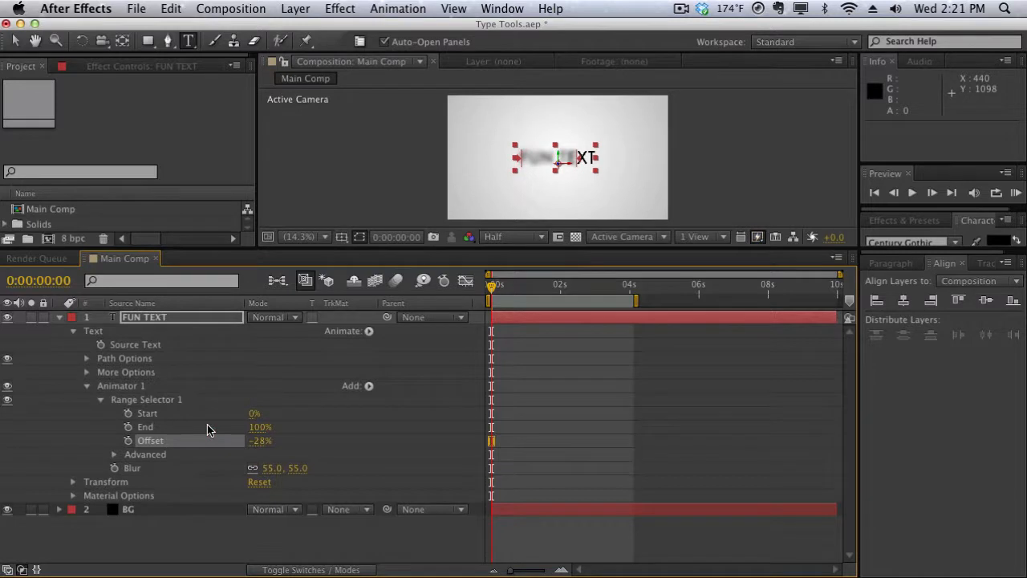
Replace the Blur animator on the FUN TEXT layer with a Tracking animator.
click(130, 388)
key(Delete)
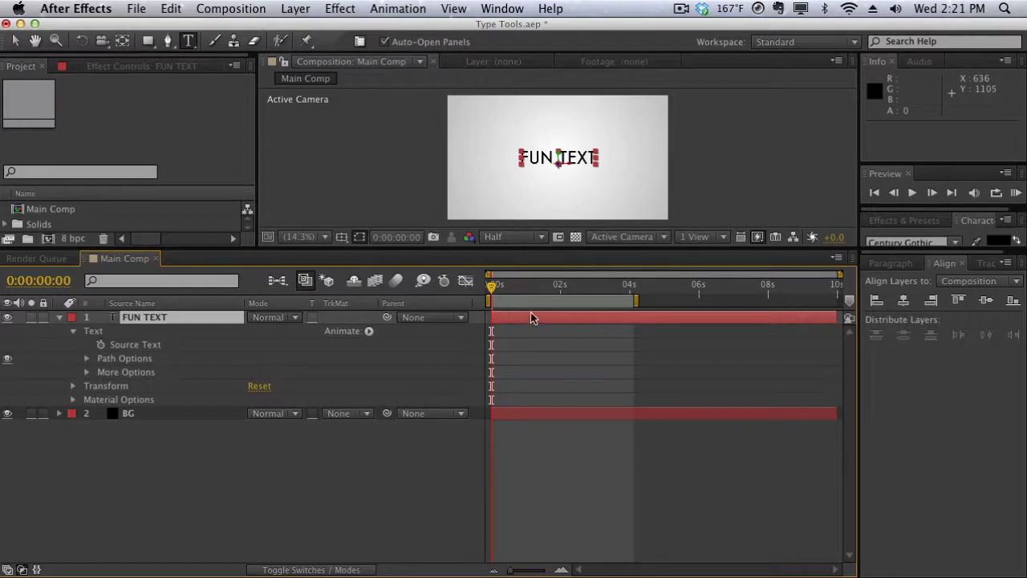
drag(523, 289, 488, 297)
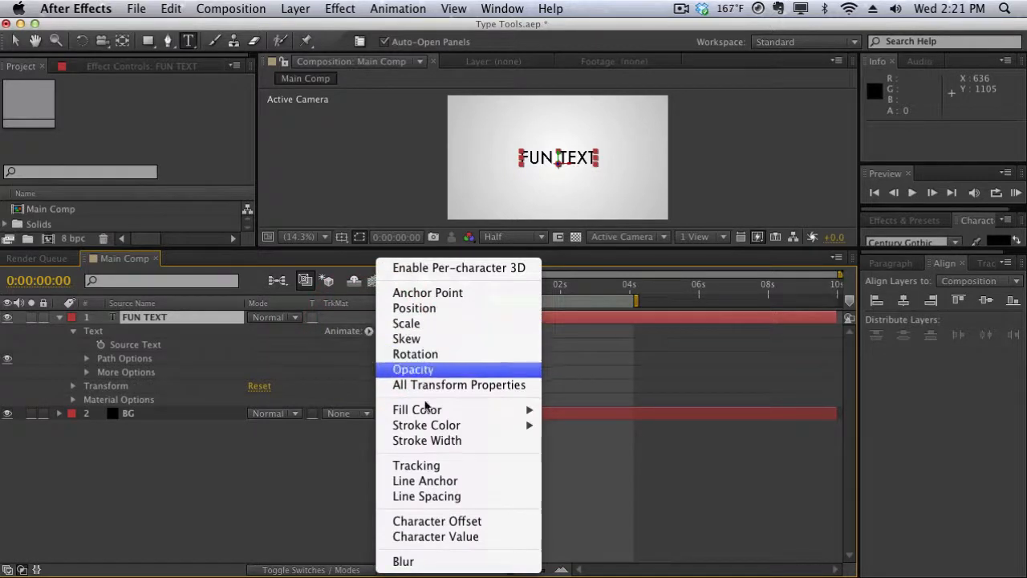
click(429, 465)
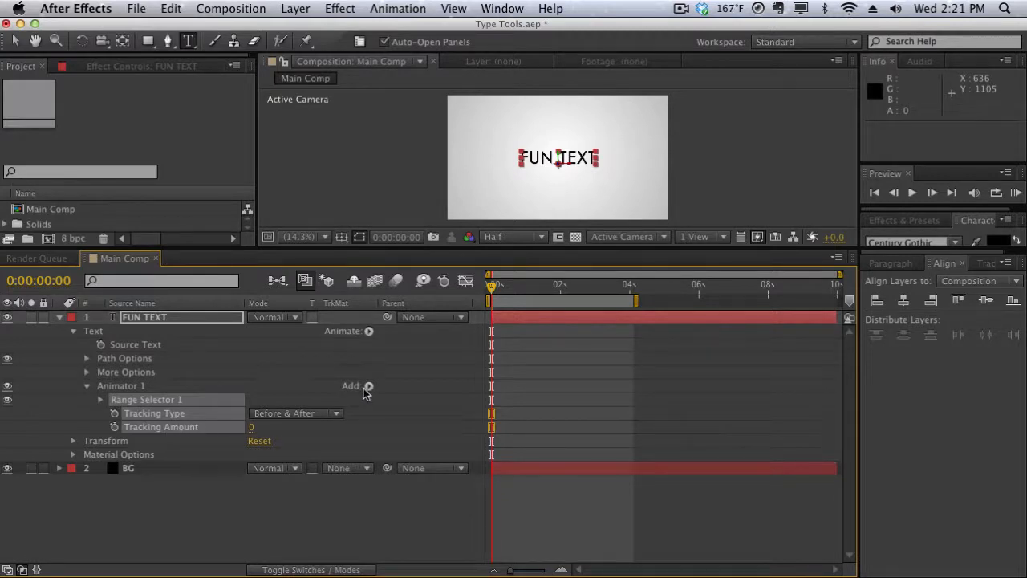
Add a Blur property to the FUN TEXT layer's existing Tracking animator.
click(118, 386)
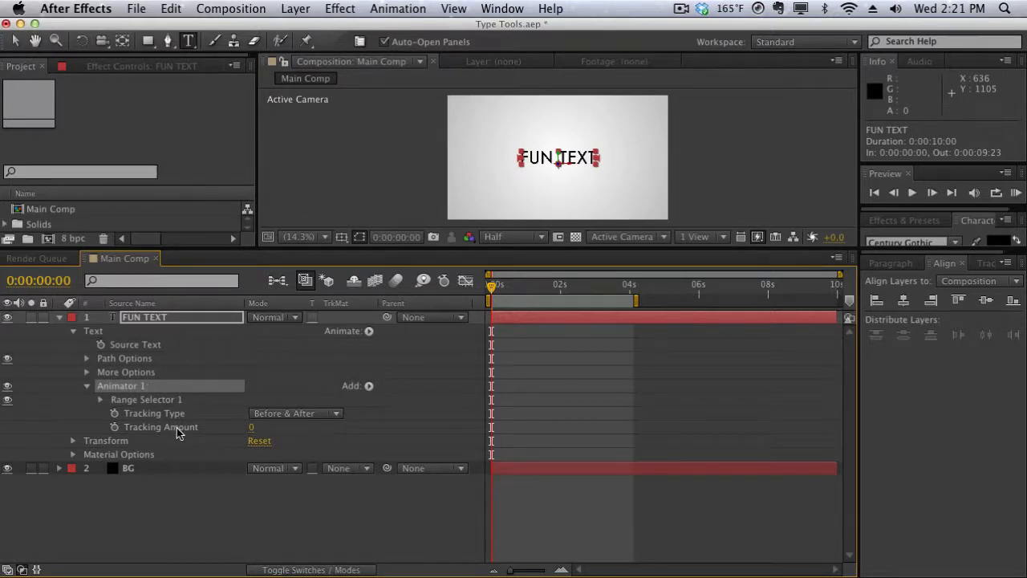
click(369, 386)
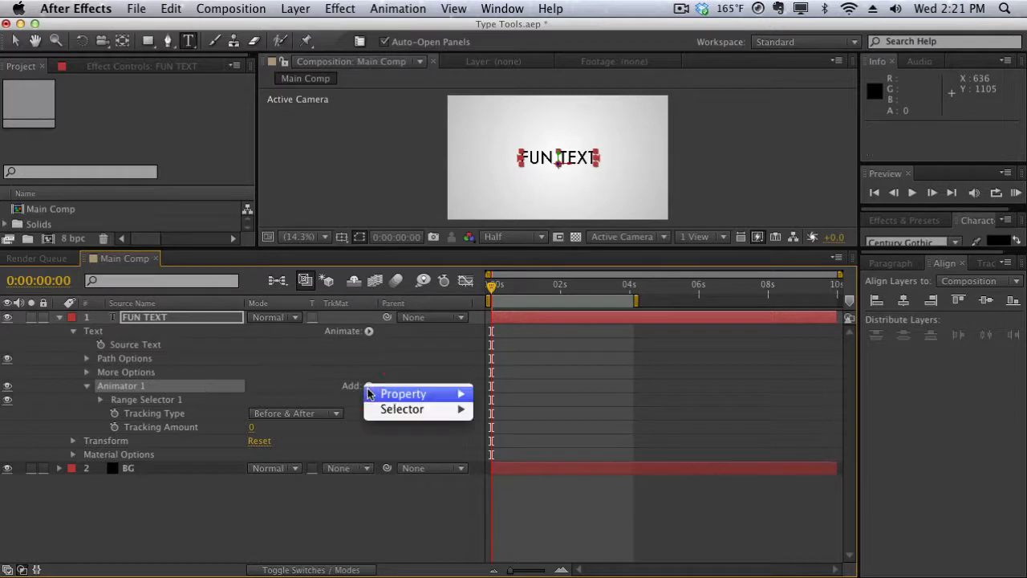
mouse_move(380, 393)
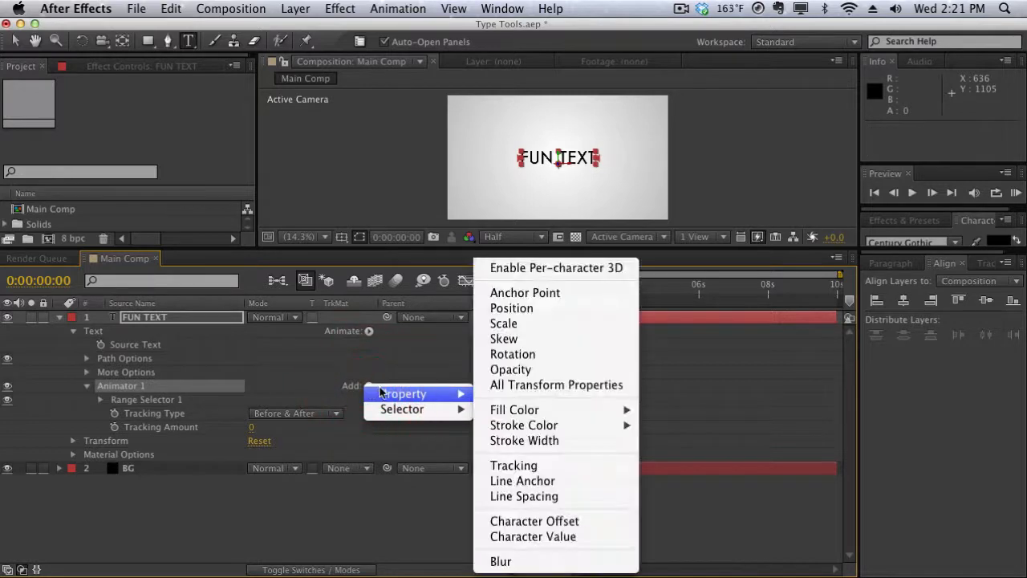
click(524, 561)
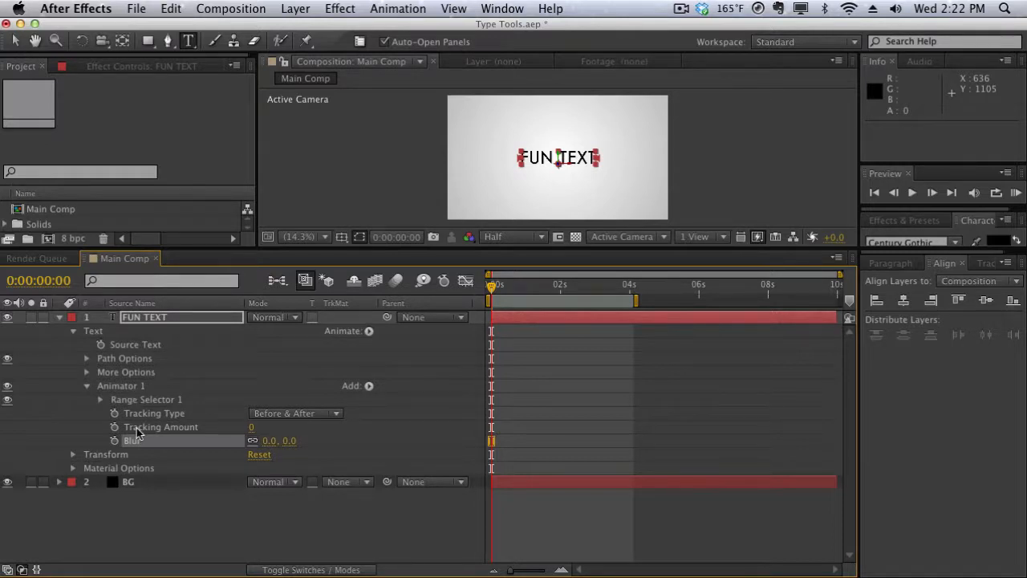
Look over the properties that can be added to the animator, and delete its Blur property.
click(370, 386)
mouse_move(411, 393)
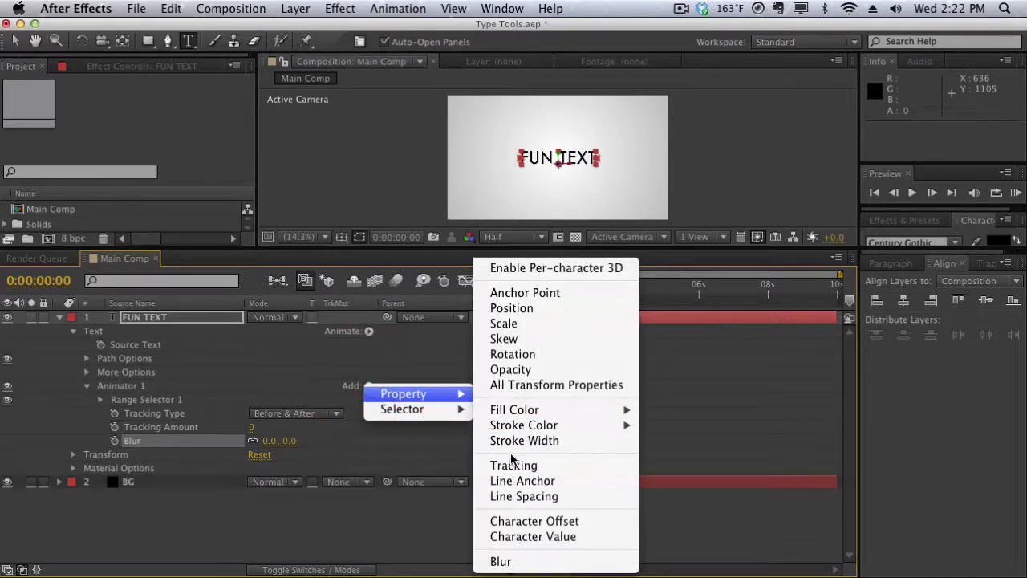
mouse_move(447, 407)
click(155, 443)
click(154, 443)
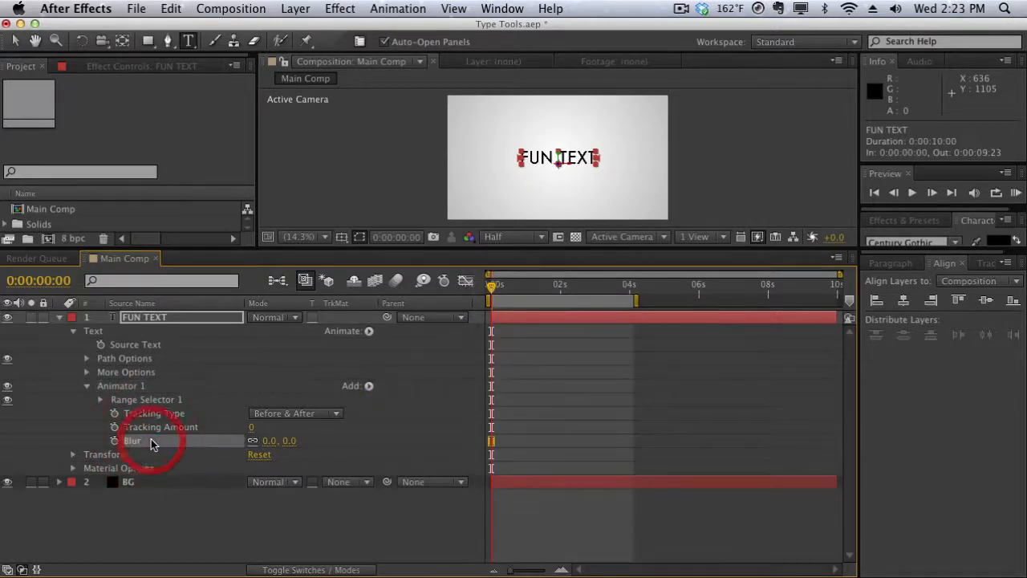
key(Delete)
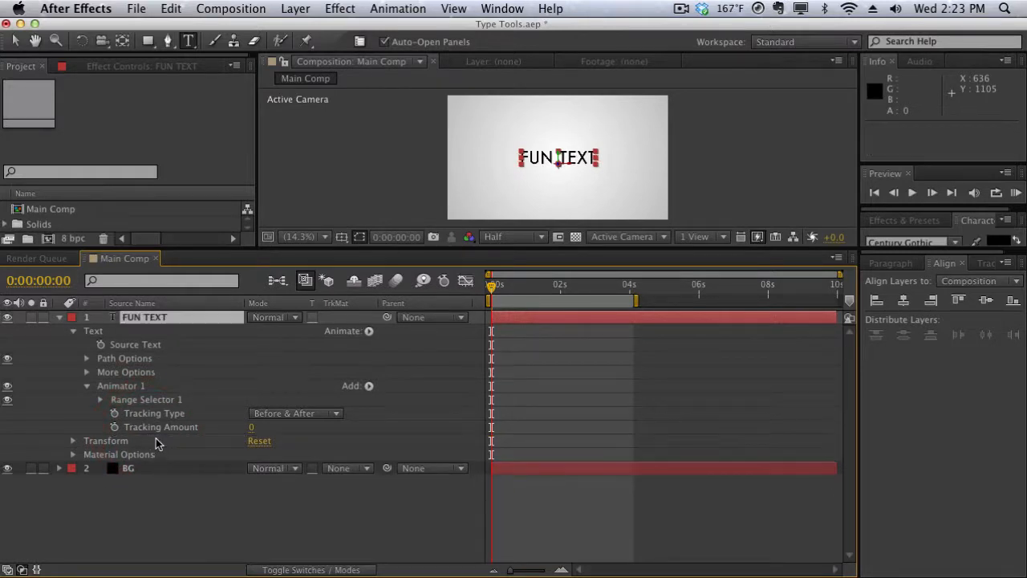
Keyframe the FUN TEXT layer's Tracking Amount from 0 at the start of the composition to 9 at 4 seconds.
click(114, 427)
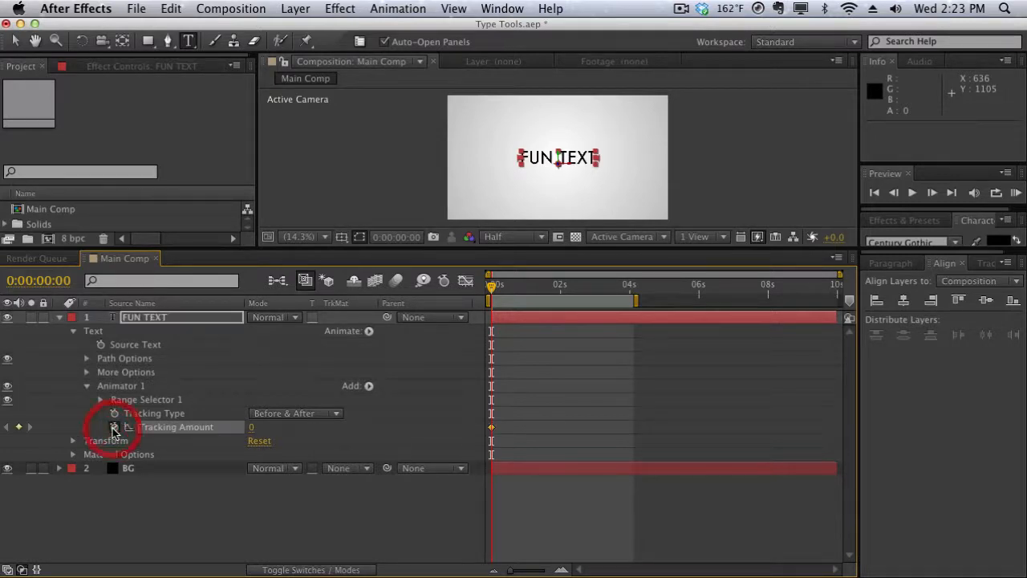
click(630, 285)
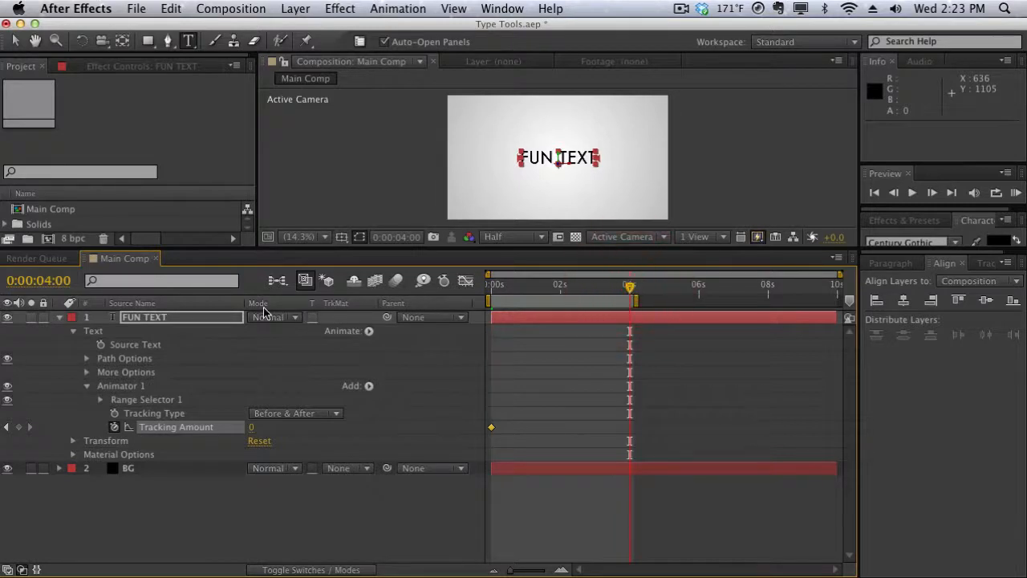
click(251, 427)
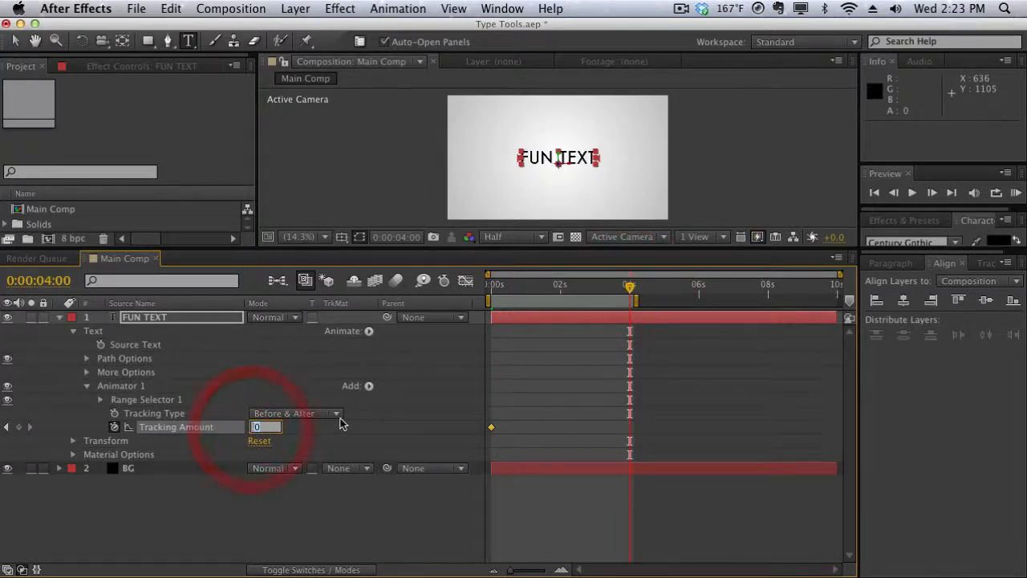
text(9)
key(Return)
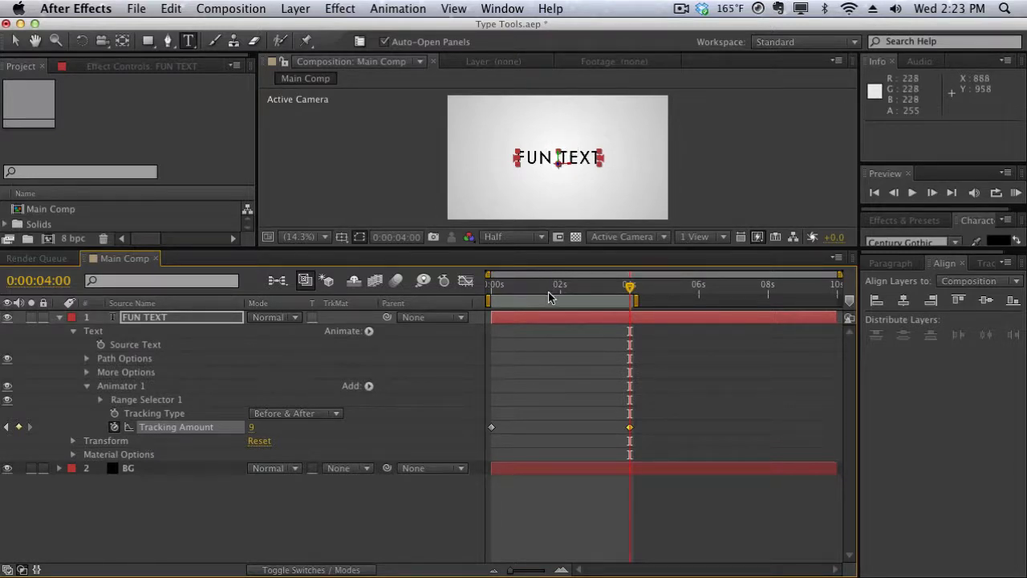
Preview the tracking animation from the start, and check the value of the Tracking Amount keyframe at 4 seconds.
click(491, 285)
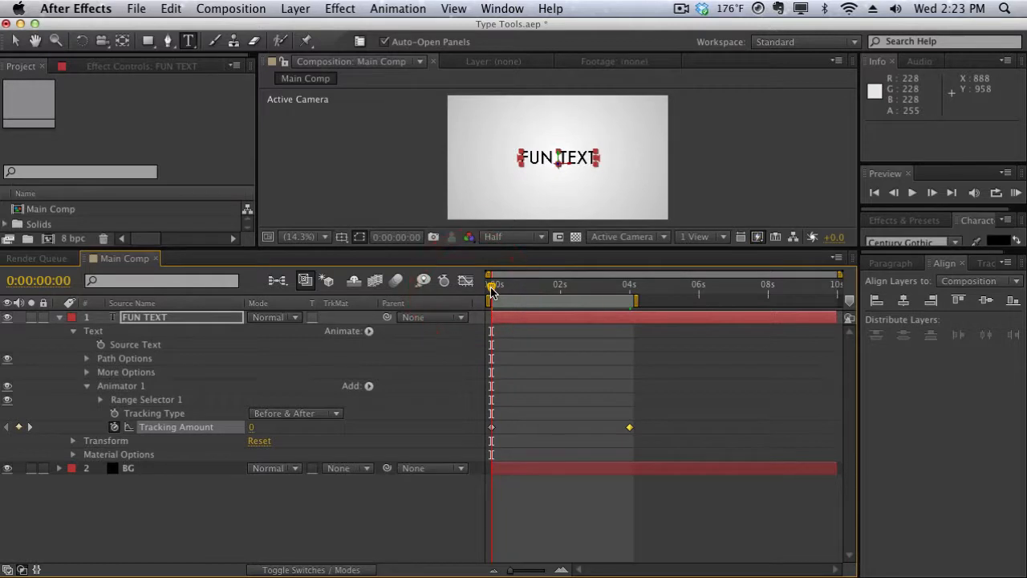
key(KP_0)
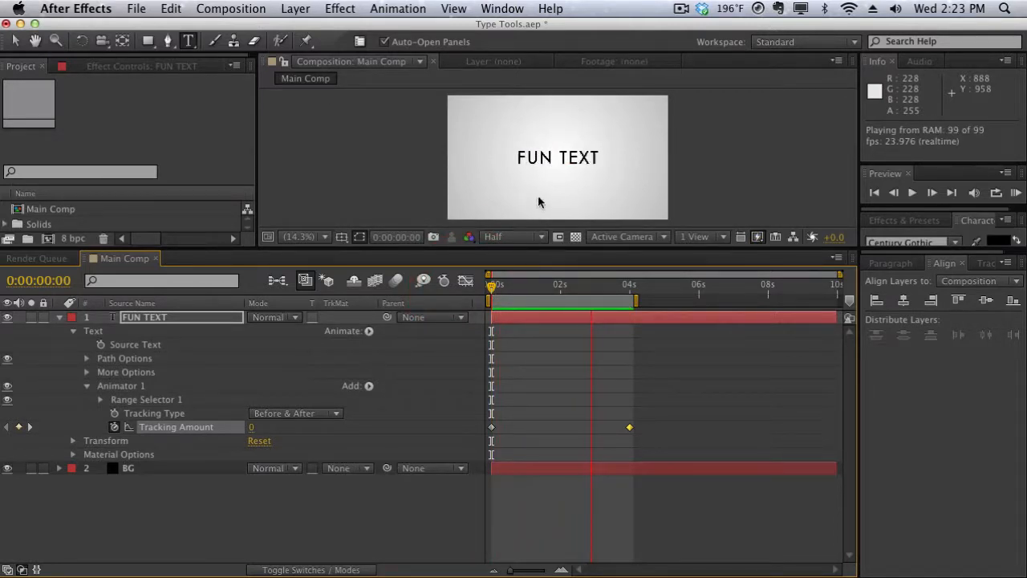
click(557, 291)
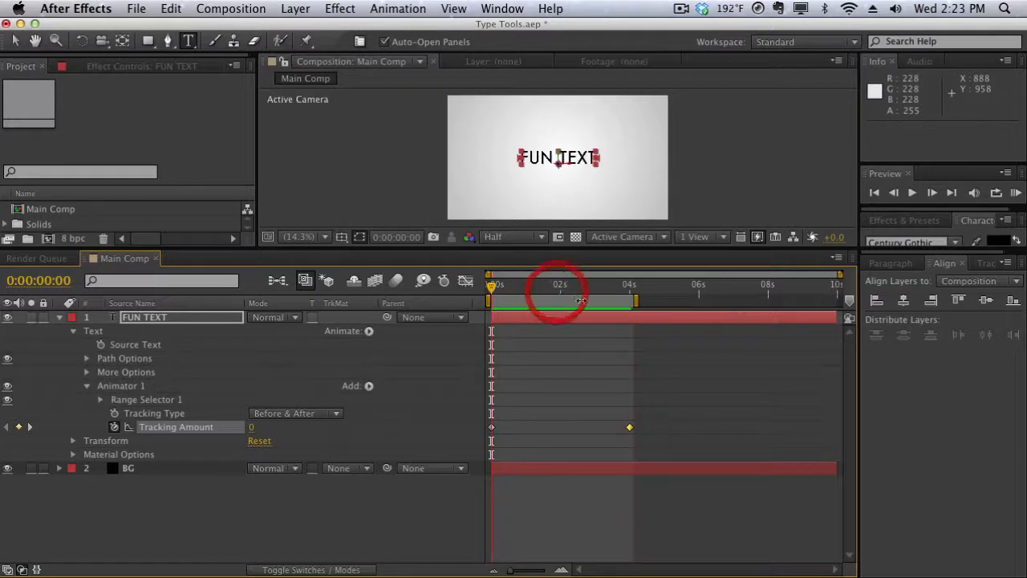
double_click(629, 428)
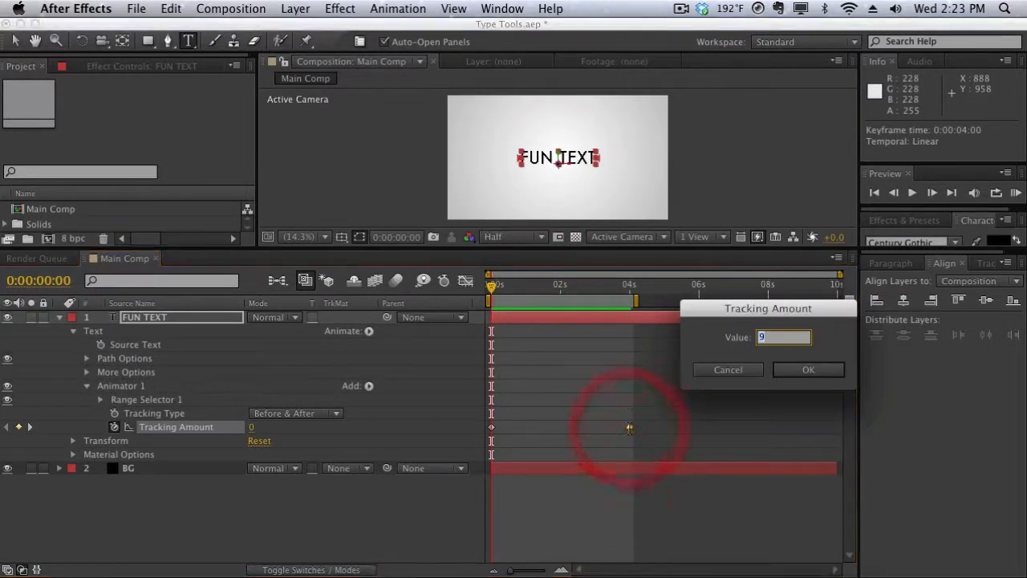
key(Return)
key(KP_0)
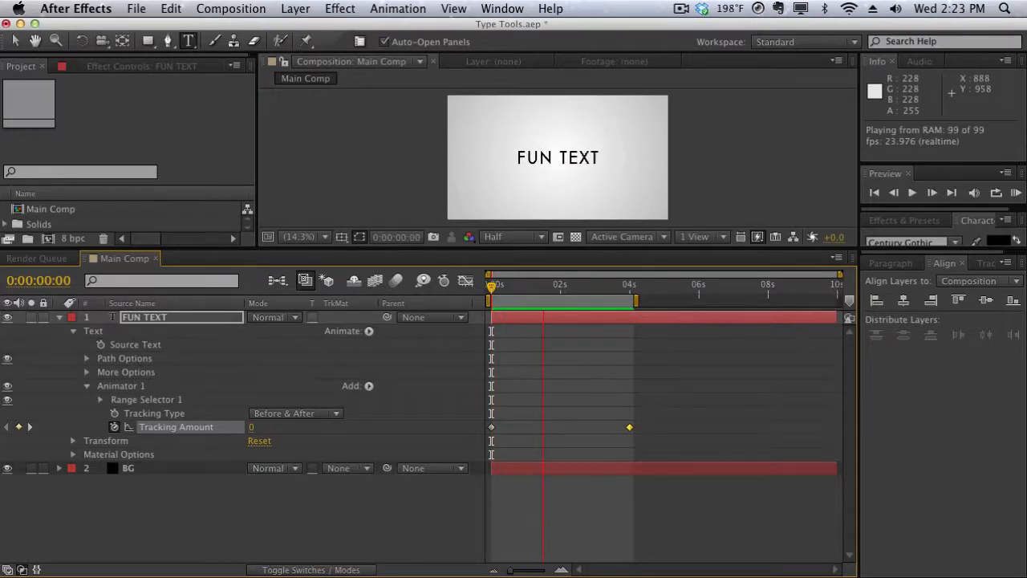
click(570, 298)
mouse_move(575, 287)
mouse_down()
mouse_move(607, 286)
mouse_move(576, 286)
mouse_move(585, 287)
mouse_up()
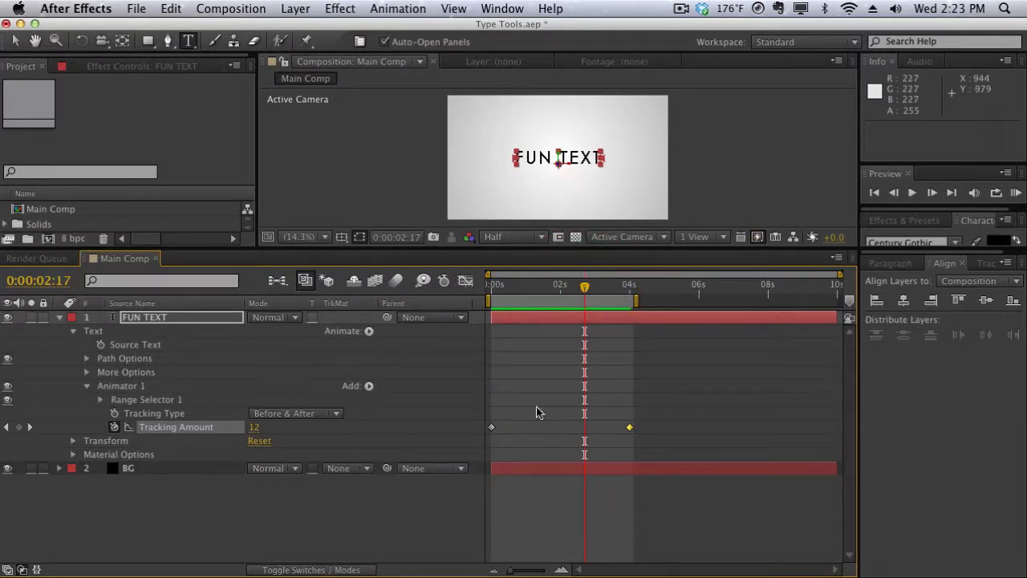
click(368, 386)
mouse_move(368, 394)
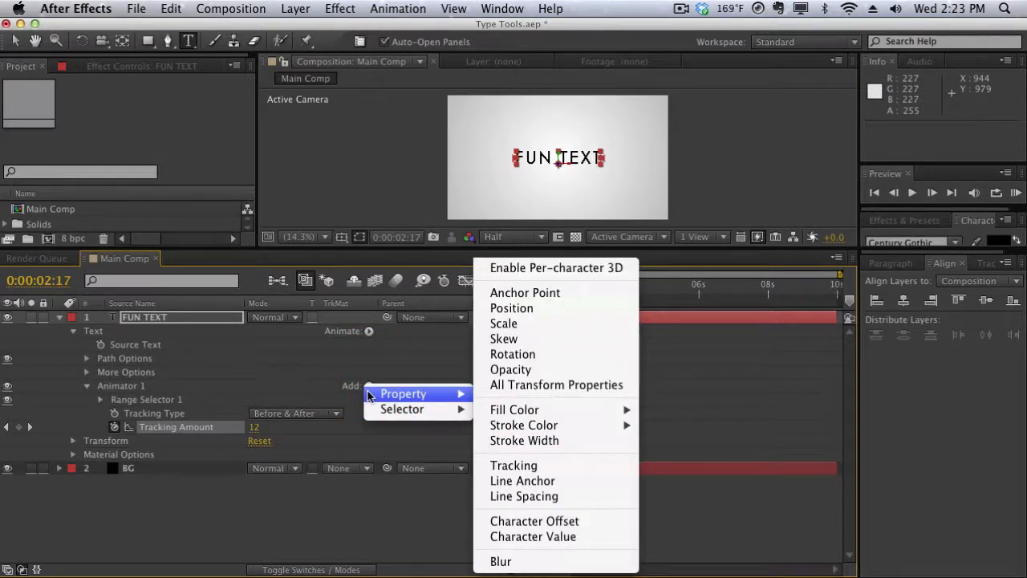
click(369, 360)
click(369, 332)
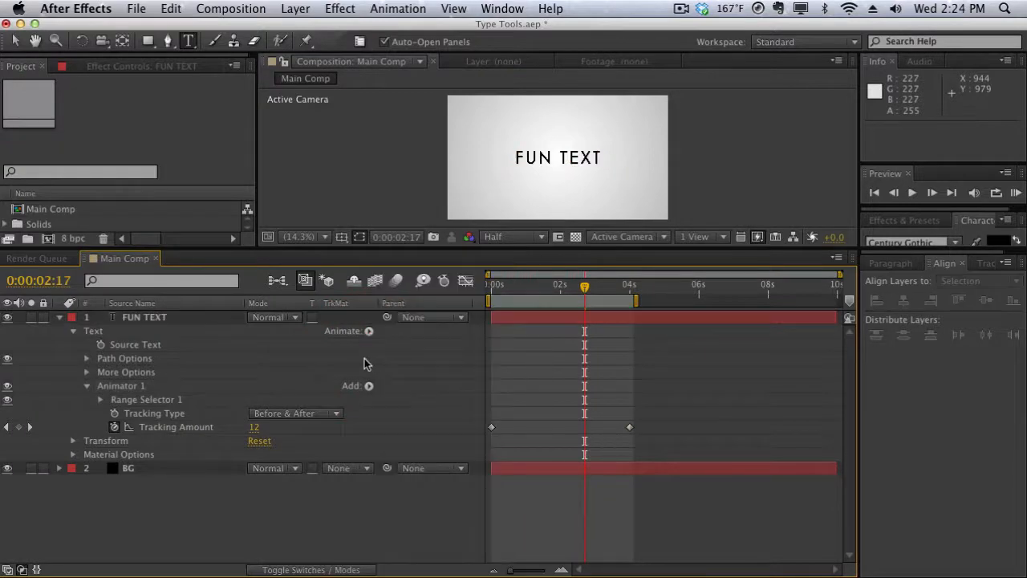
Add a separate Blur animator to the FUN TEXT layer and set its Blur to 62.
click(368, 330)
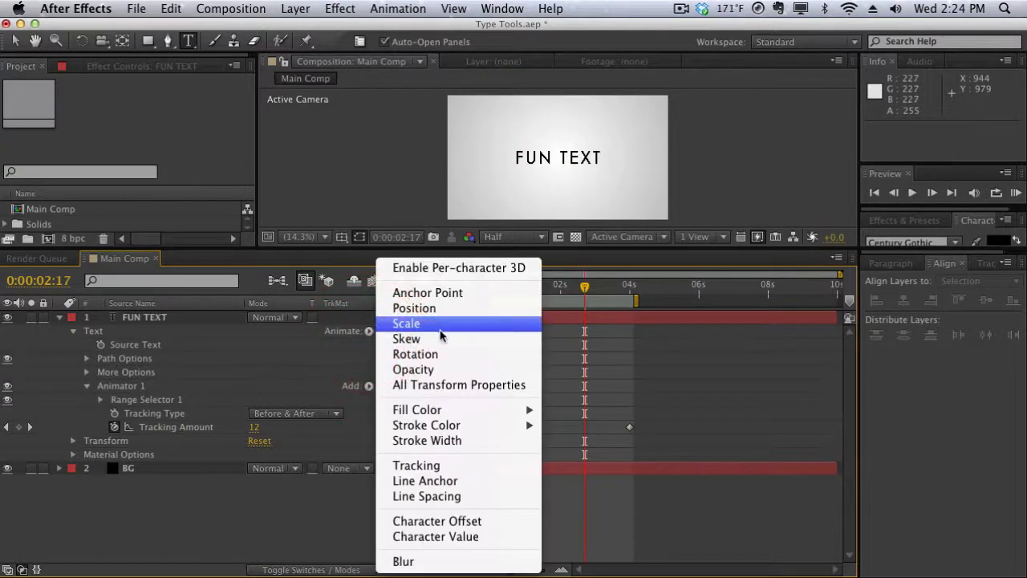
click(431, 560)
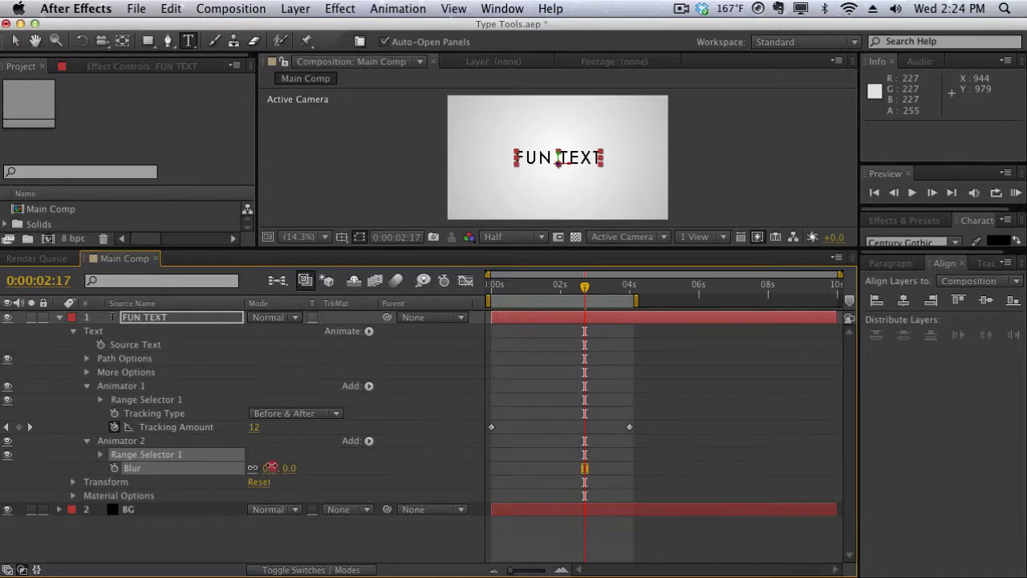
drag(270, 468, 321, 465)
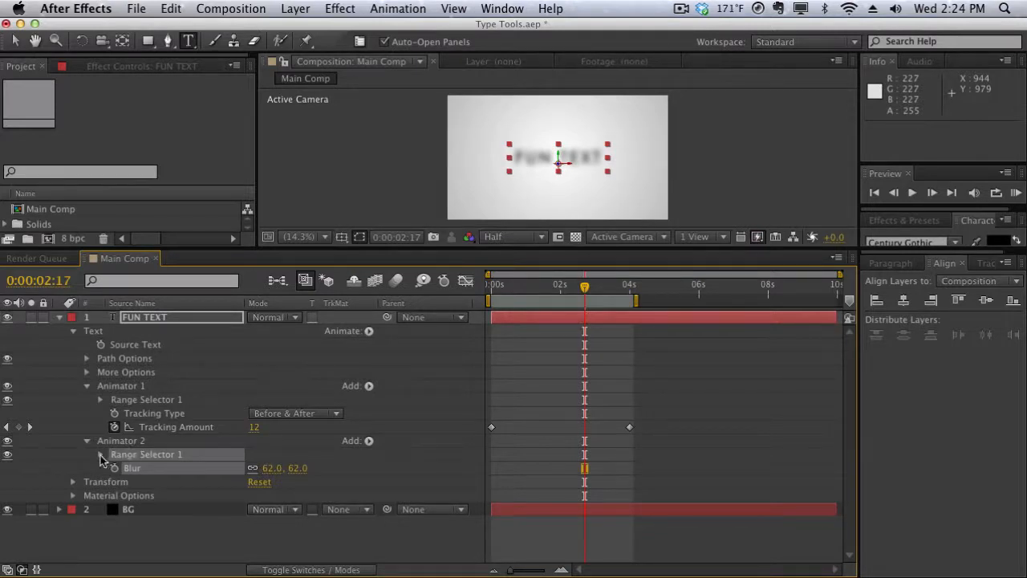
Keyframe the blur animator's Range Selector Offset from 0% at the start of the composition to 100% at 0:00:01:21.
click(101, 456)
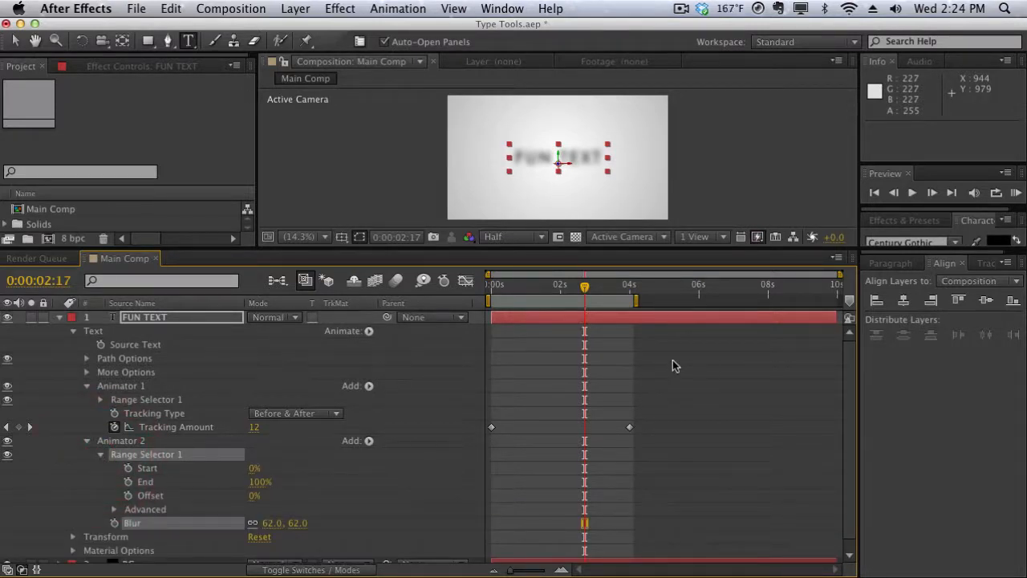
drag(541, 286, 434, 298)
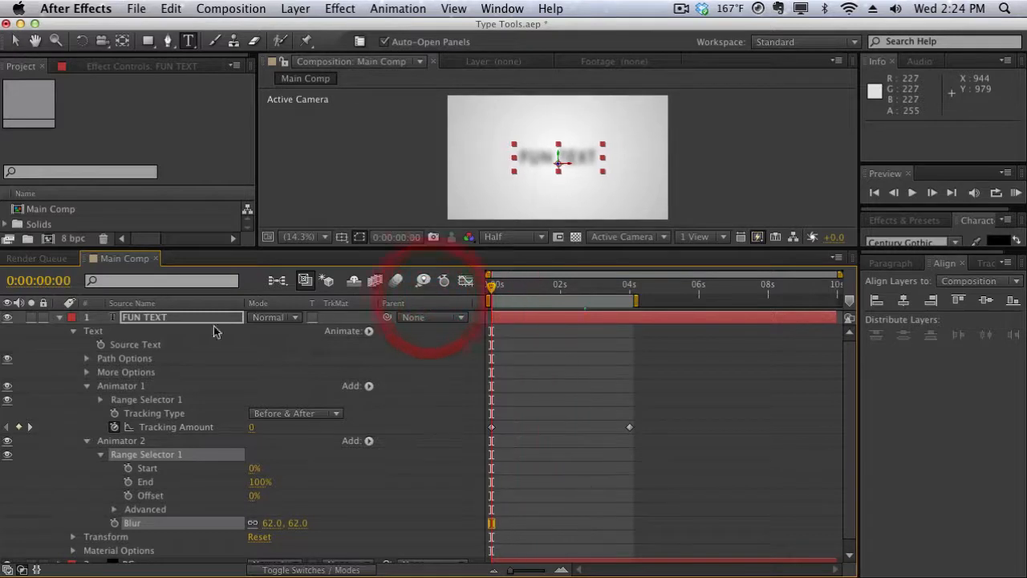
click(127, 495)
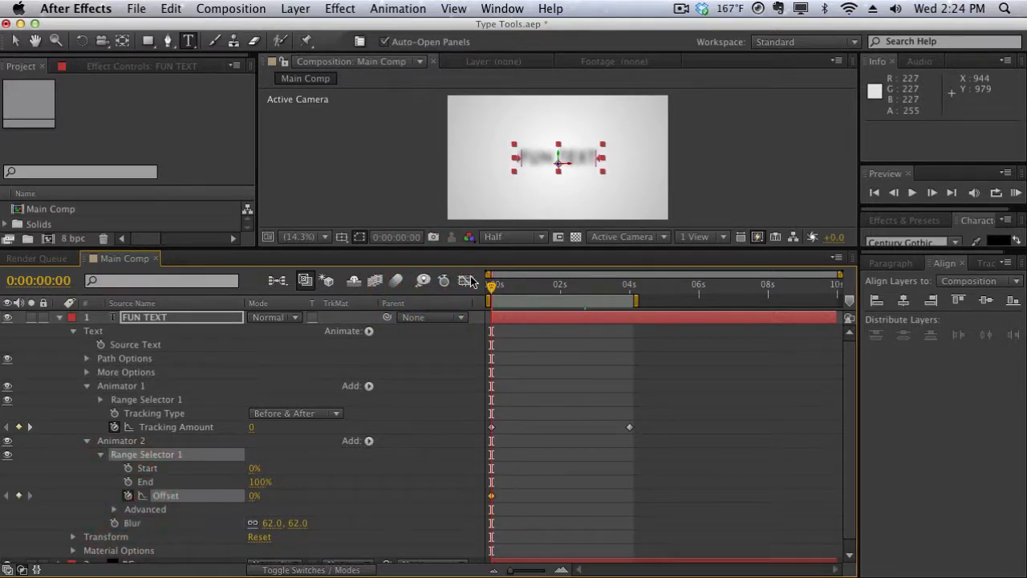
drag(536, 287, 556, 286)
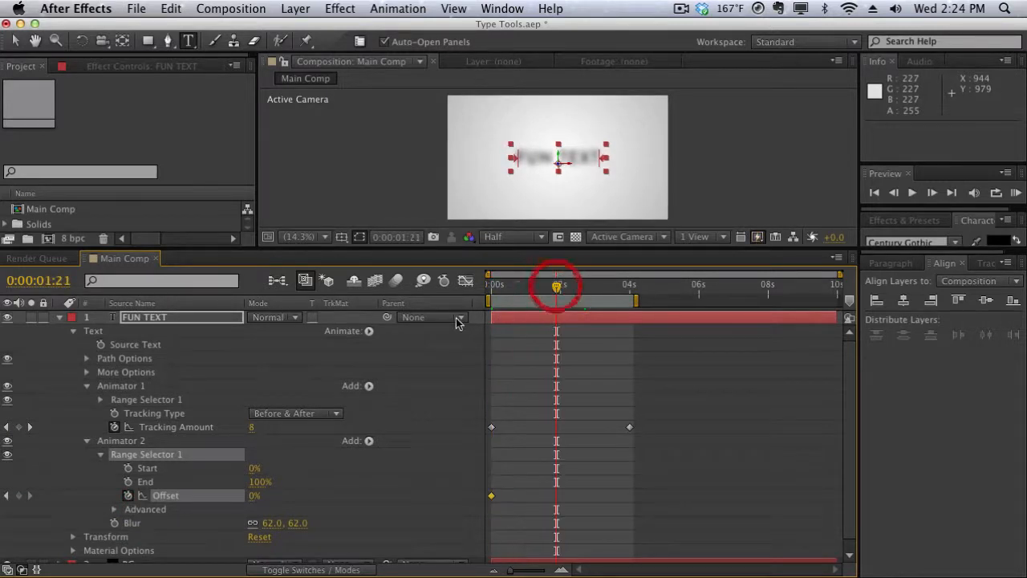
click(252, 495)
text(100)
key(Return)
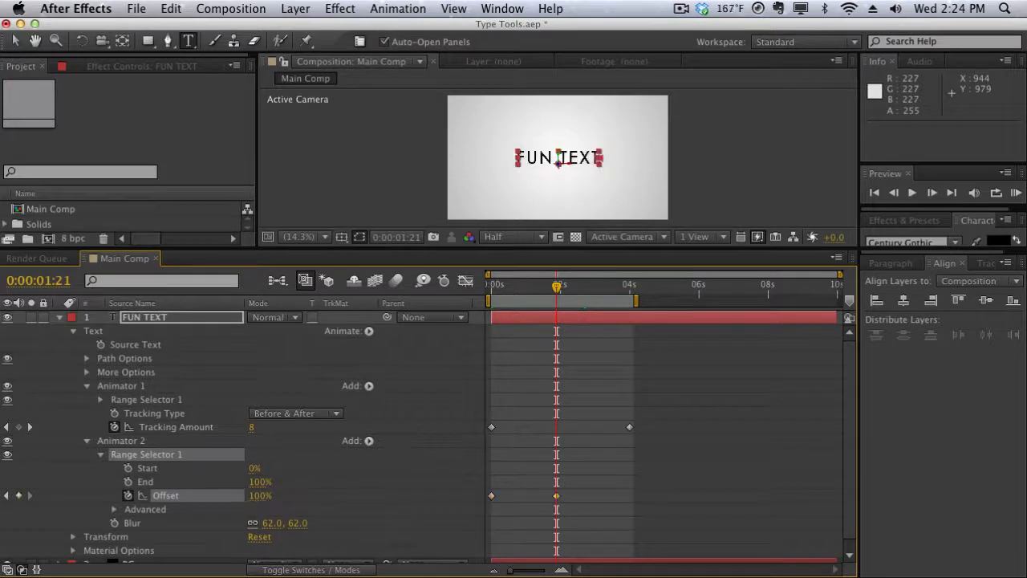
Scrub through the blur reveal from the start of the composition and preview the animation.
drag(523, 295, 486, 290)
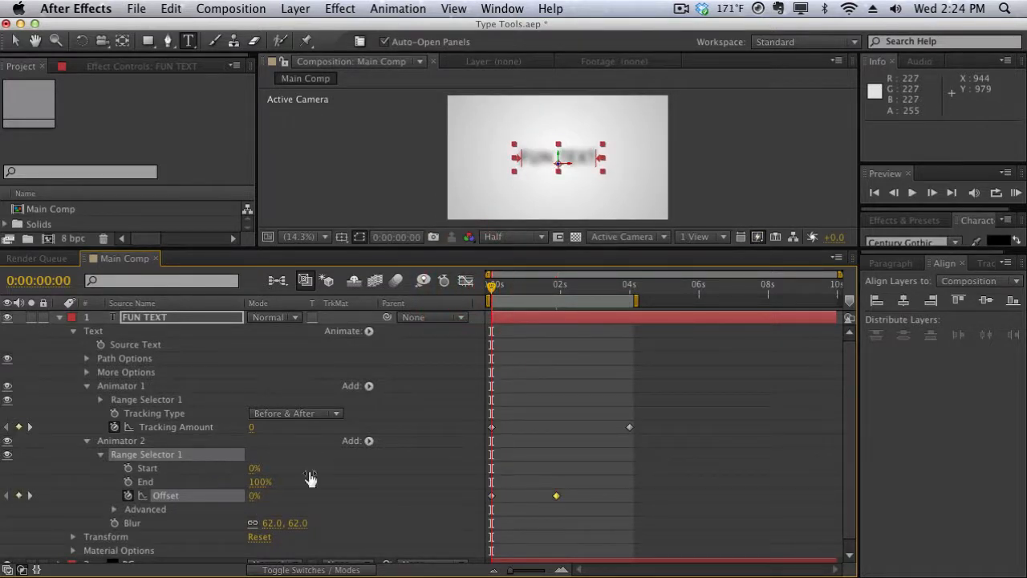
drag(494, 291, 573, 291)
key(KP_0)
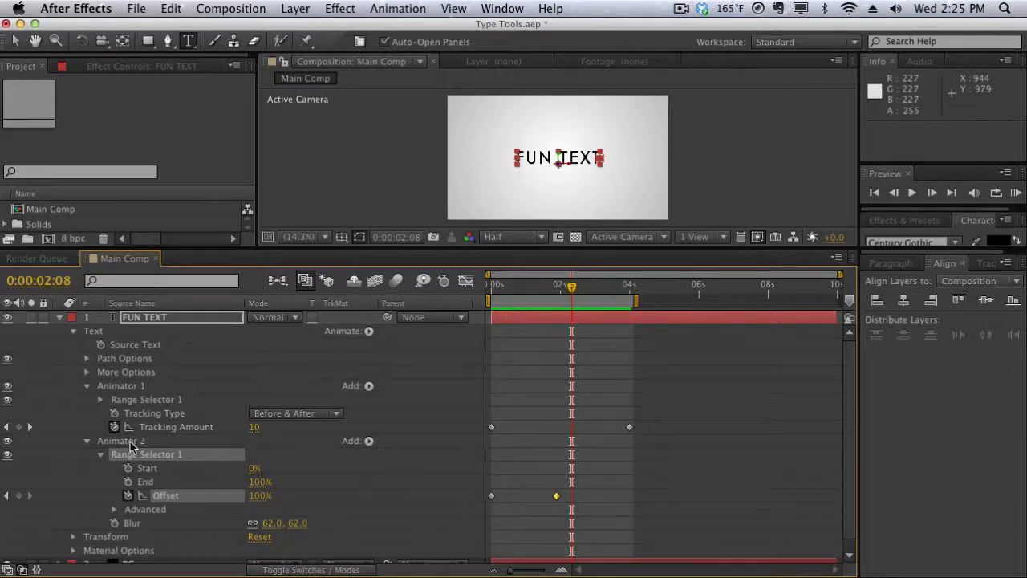
Rename the FUN TEXT layer's first animator Tracking Animator and its second one Blur Animator.
click(132, 387)
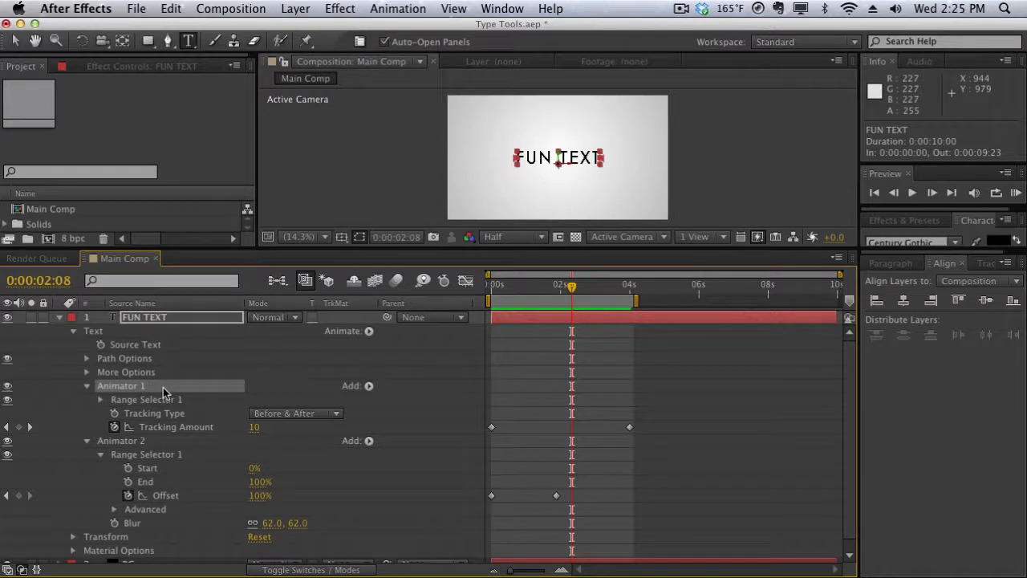
key(Return)
text(T)
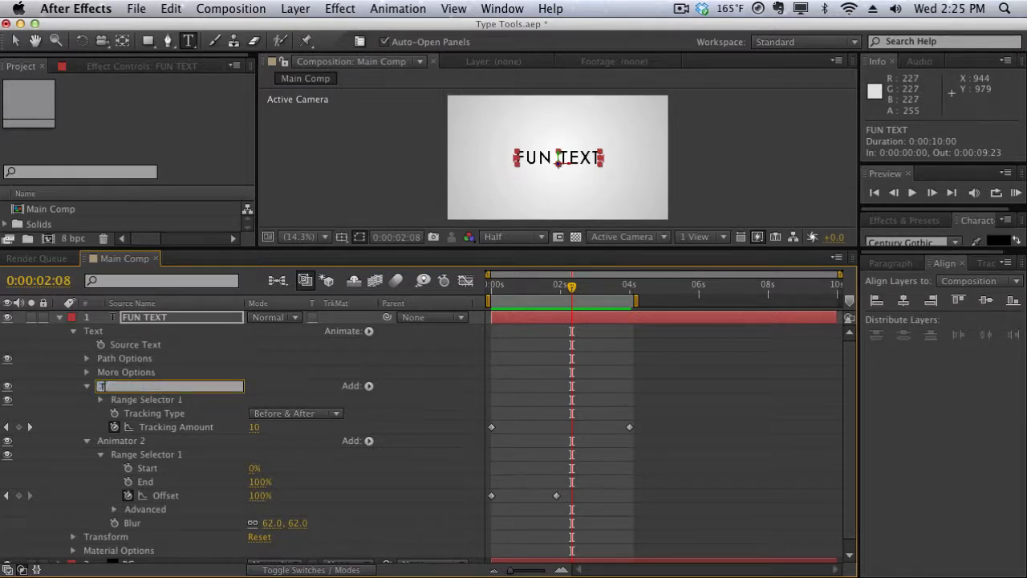
text(racking Animator)
click(138, 442)
key(Return)
text(Blur Animator)
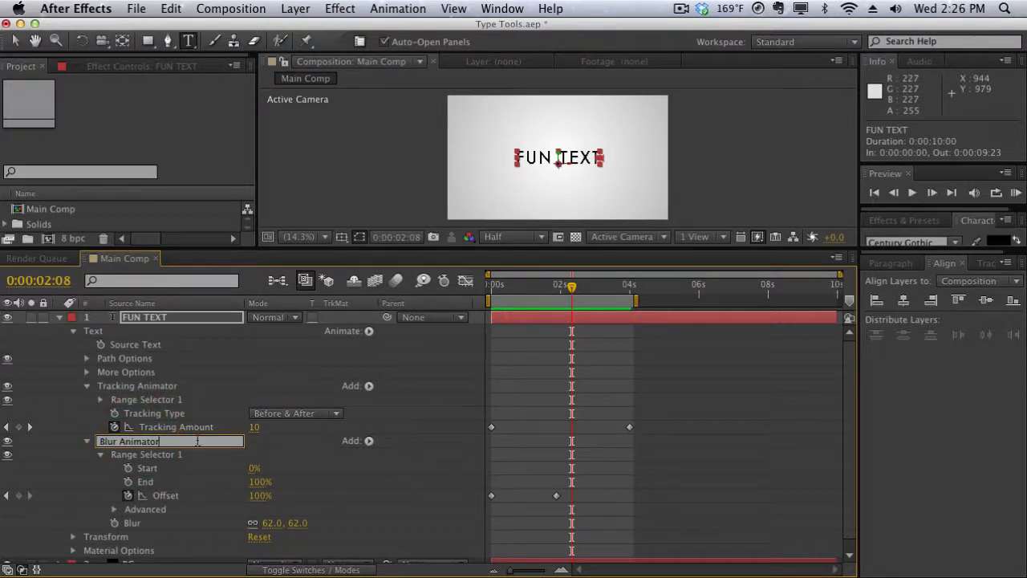
click(200, 389)
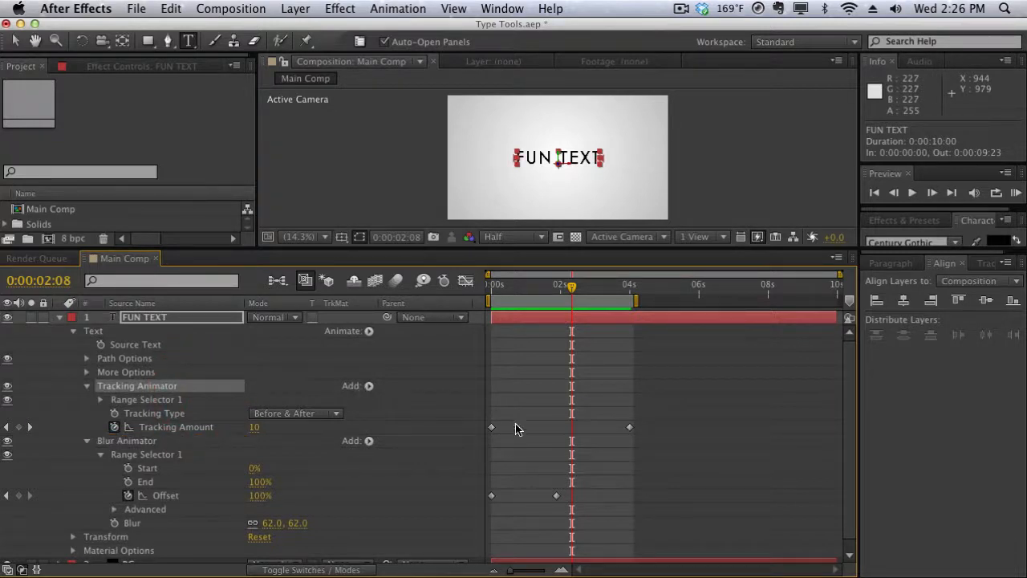
Apply Easy Ease to all the Tracking Amount and Offset keyframes, and preview the eased animation.
drag(664, 401, 492, 526)
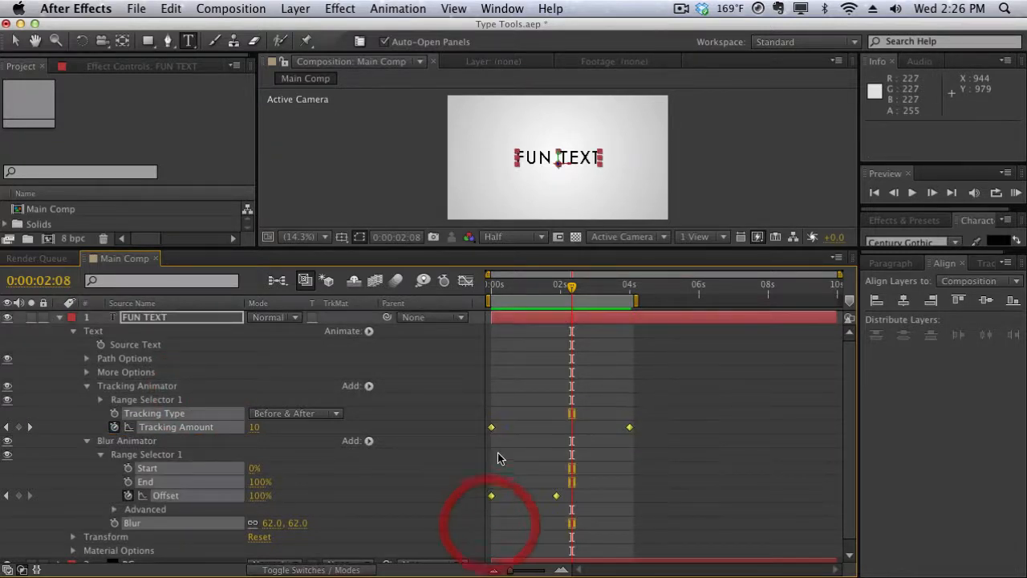
right_click(492, 427)
mouse_move(630, 572)
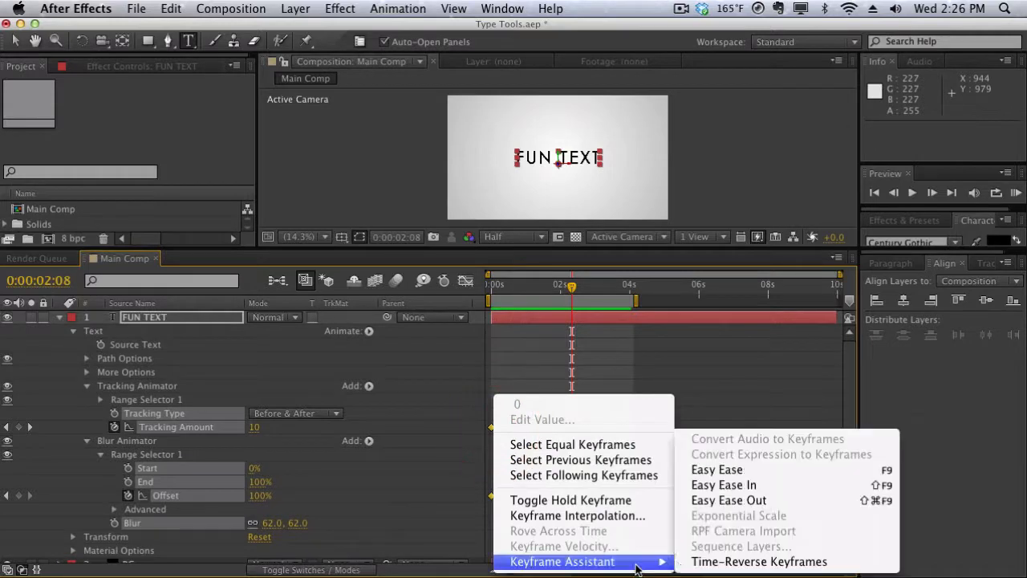
click(711, 471)
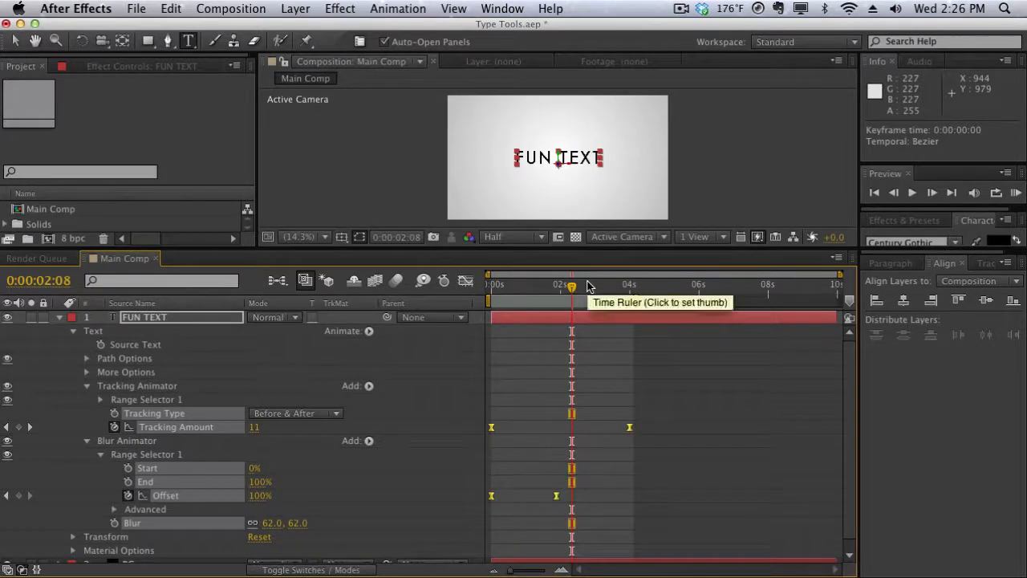
key(KP_0)
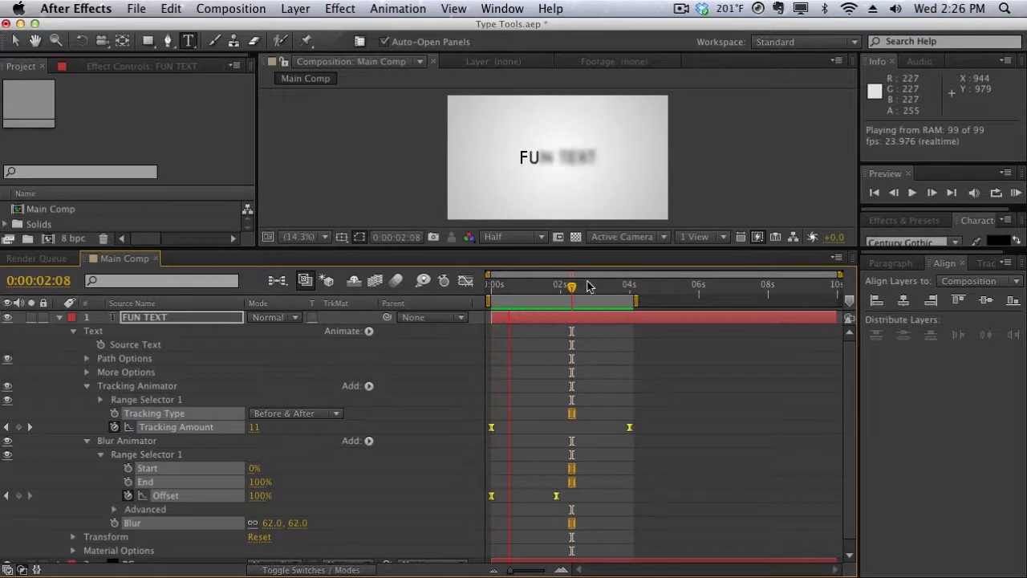
click(588, 349)
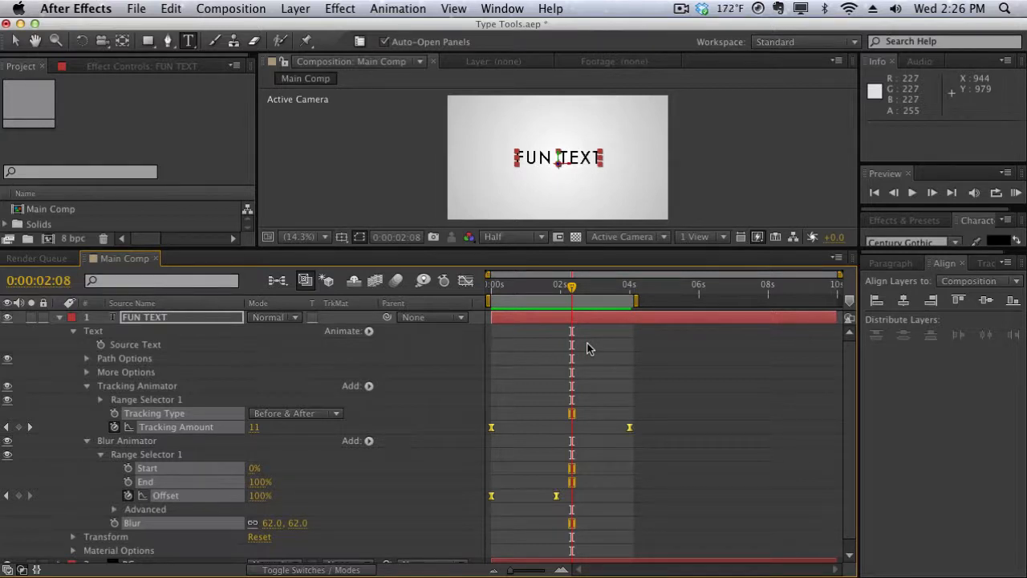
click(369, 332)
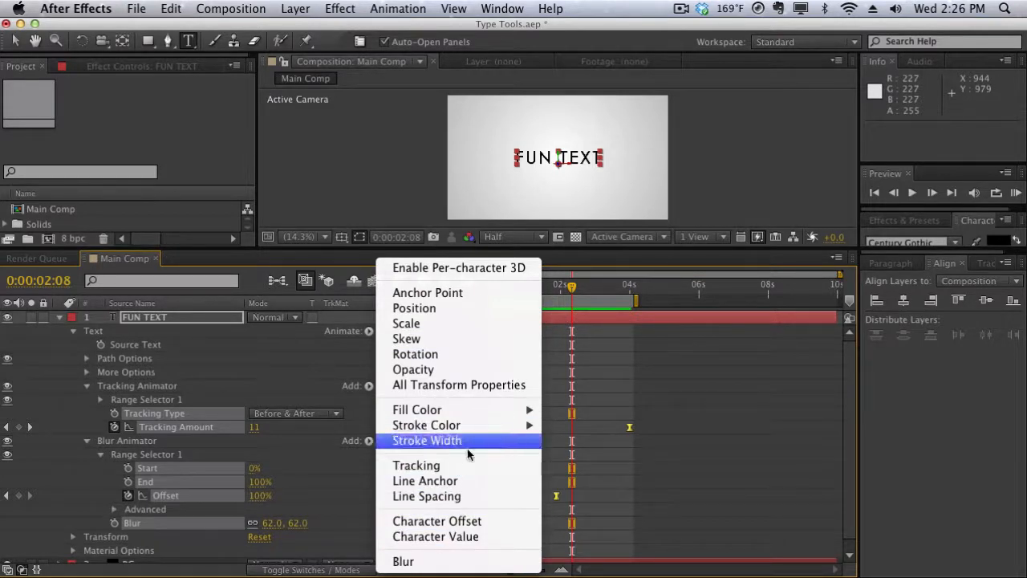
click(554, 460)
click(554, 460)
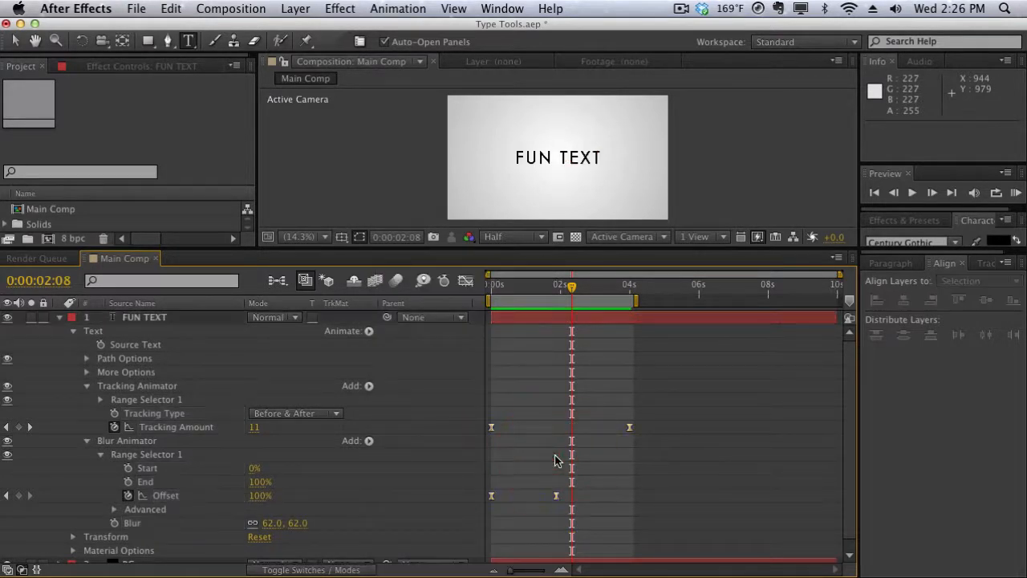